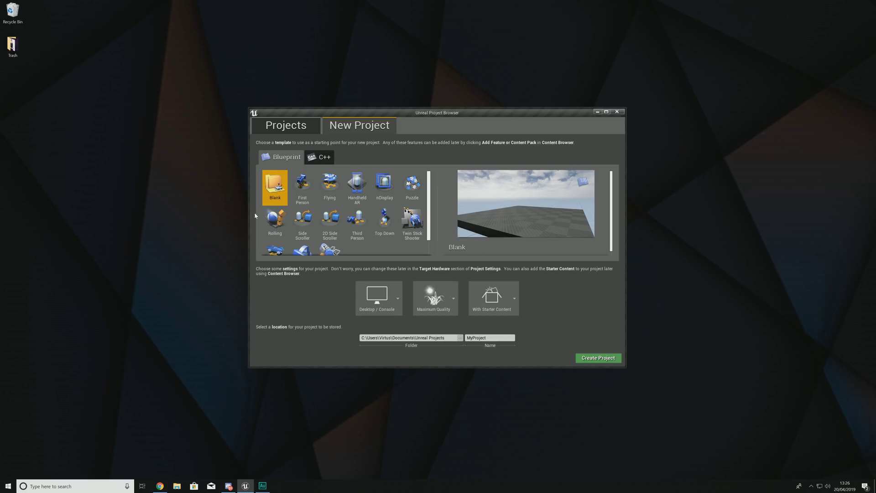
- Create a Blueprint project from the Third Person template and name it SequencerDemo
{"action": "left_click", "coordinate": [357, 222]}
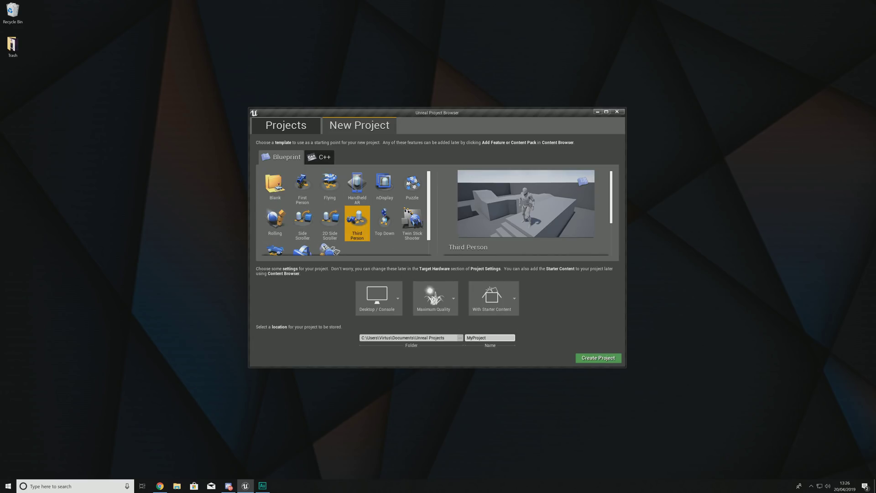
{"action": "left_click", "coordinate": [490, 338]}
{"action": "type", "text": "SequencerDemo"}
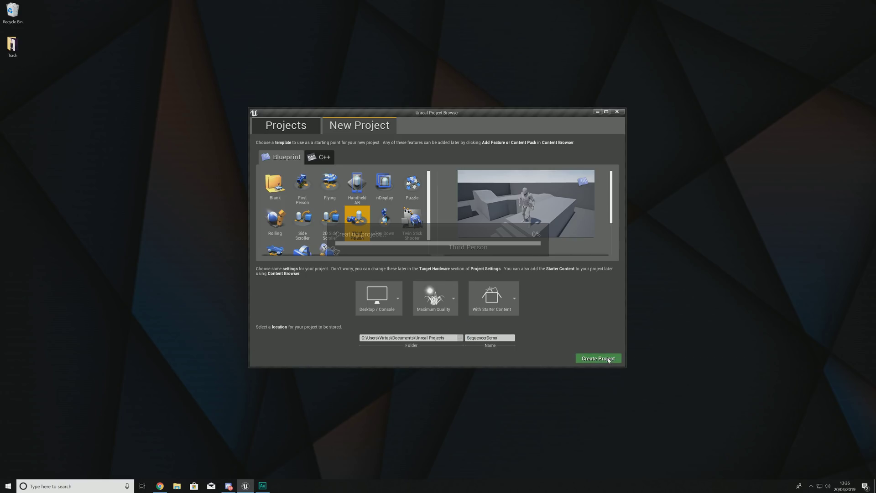
{"action": "left_click", "coordinate": [608, 358]}
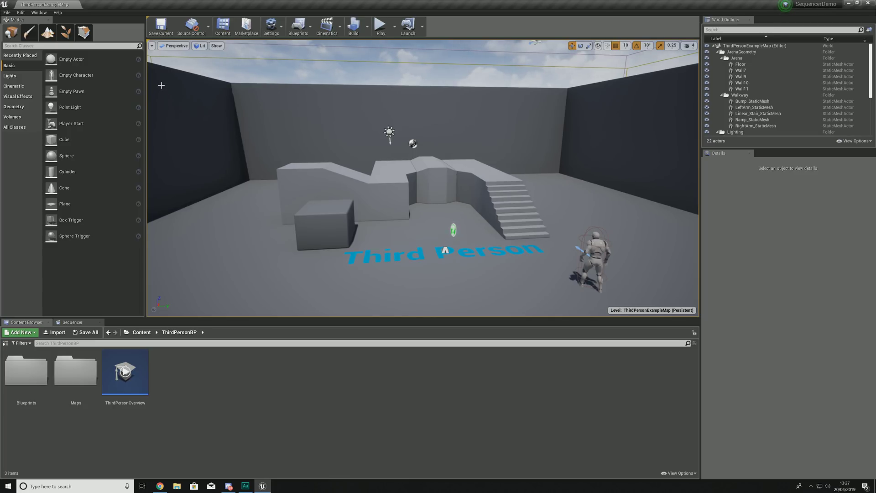
- Split the level viewport into two side-by-side panes and set the left pane to the Perspective view
{"action": "left_click", "coordinate": [152, 46]}
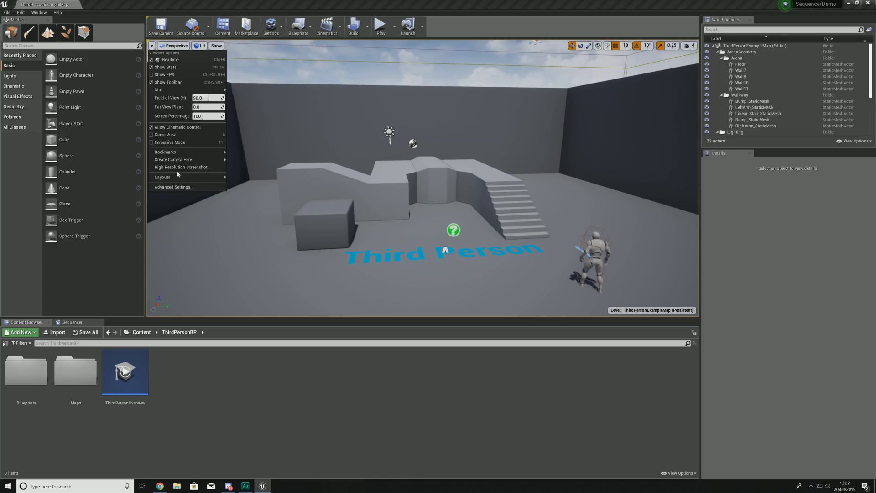
{"action": "mouse_move", "coordinate": [178, 178]}
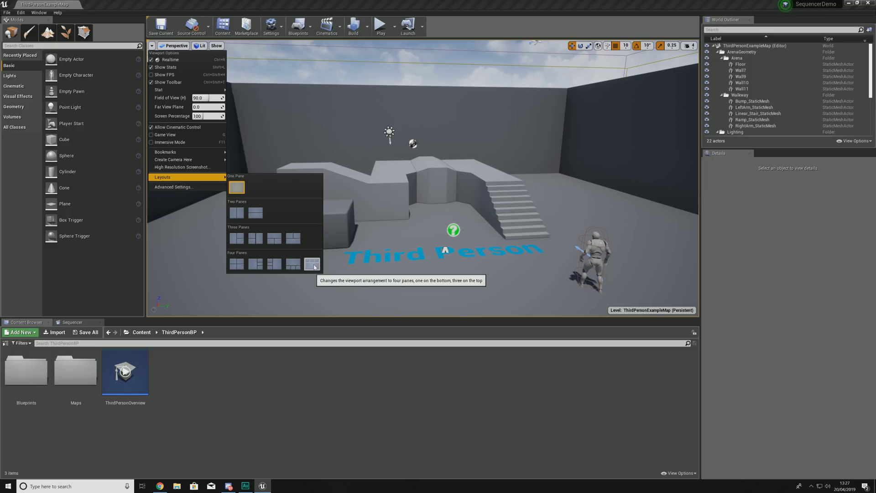
{"action": "left_click", "coordinate": [240, 217]}
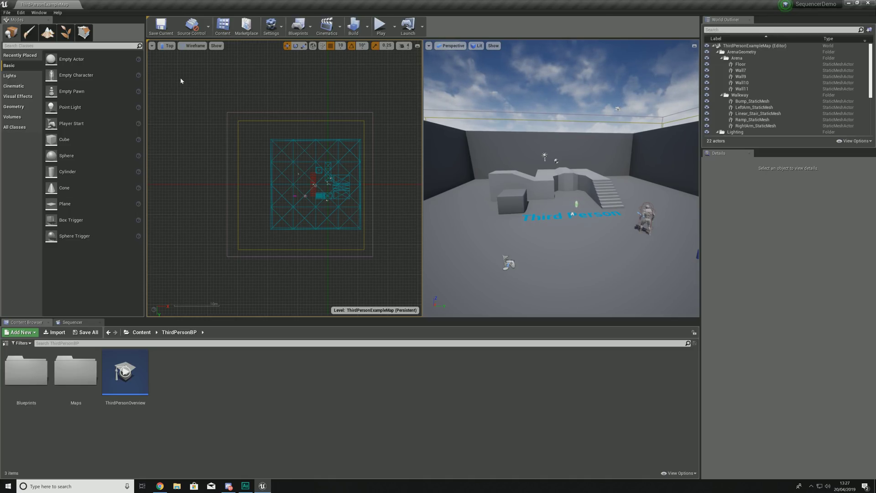
{"action": "left_click", "coordinate": [170, 46]}
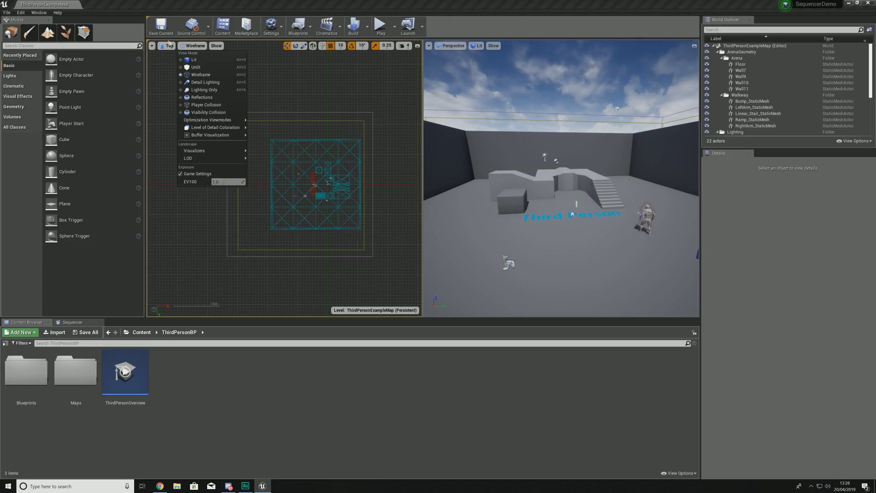
{"action": "left_click", "coordinate": [174, 54]}
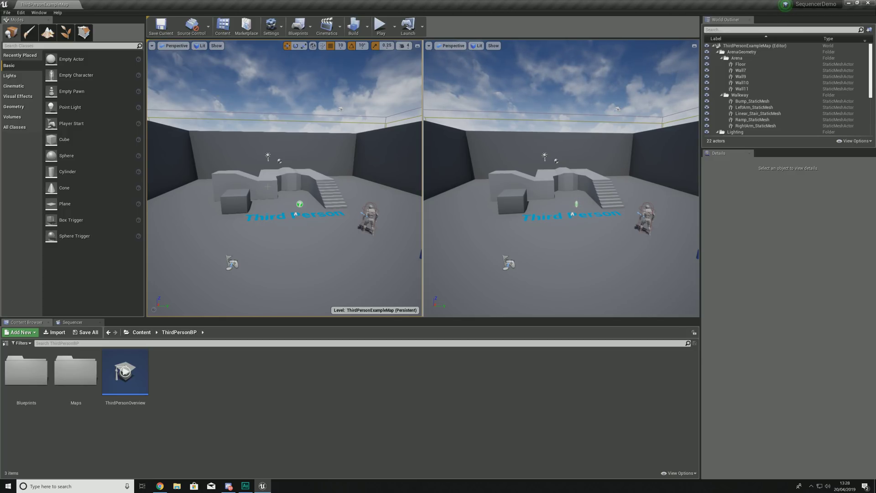
{"action": "left_click", "coordinate": [183, 52]}
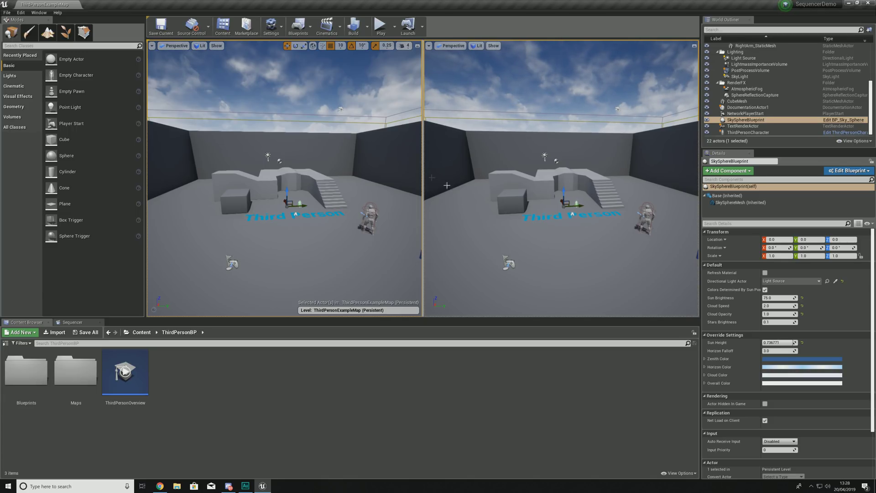
- Change the right-hand pane's viewport type to Cinematic Viewport
{"action": "left_click", "coordinate": [430, 45]}
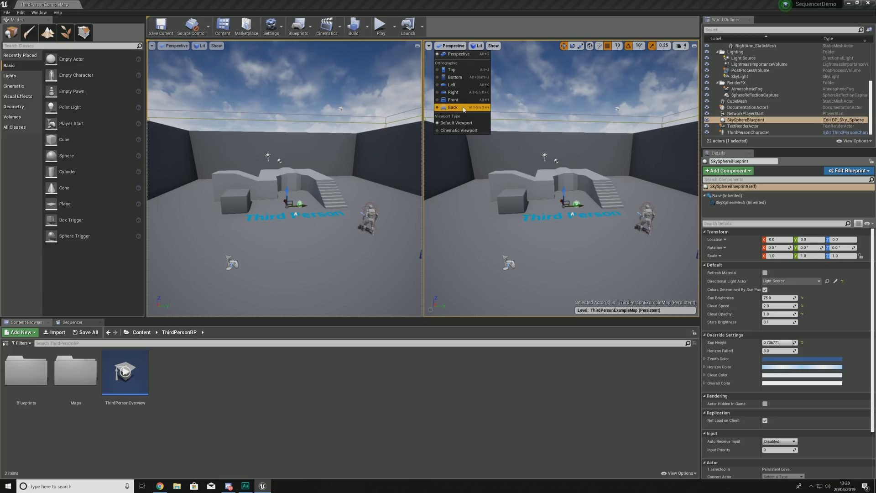
{"action": "left_click", "coordinate": [460, 132]}
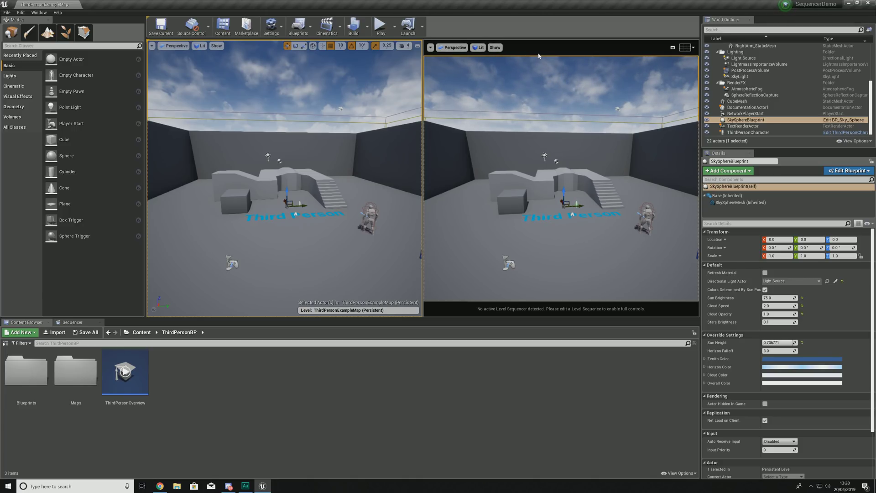
{"action": "left_click", "coordinate": [495, 47]}
{"action": "key", "text": "Escape"}
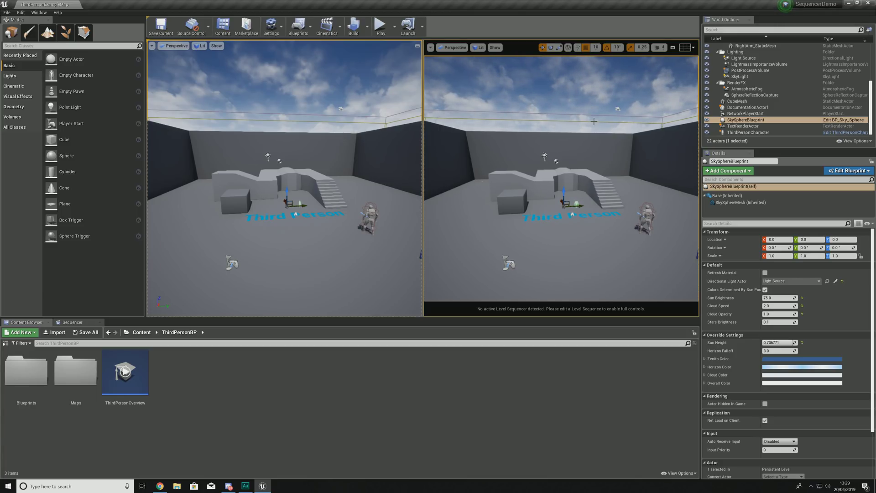
- Try the grid and crosshair composition overlays on the cinematic viewport and apply the Rabatment overlay
{"action": "left_click", "coordinate": [693, 48]}
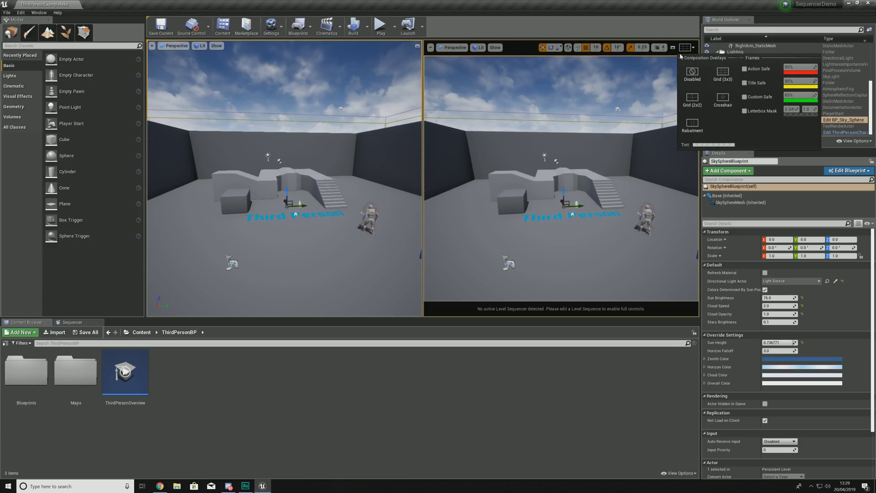
{"action": "left_click", "coordinate": [720, 83]}
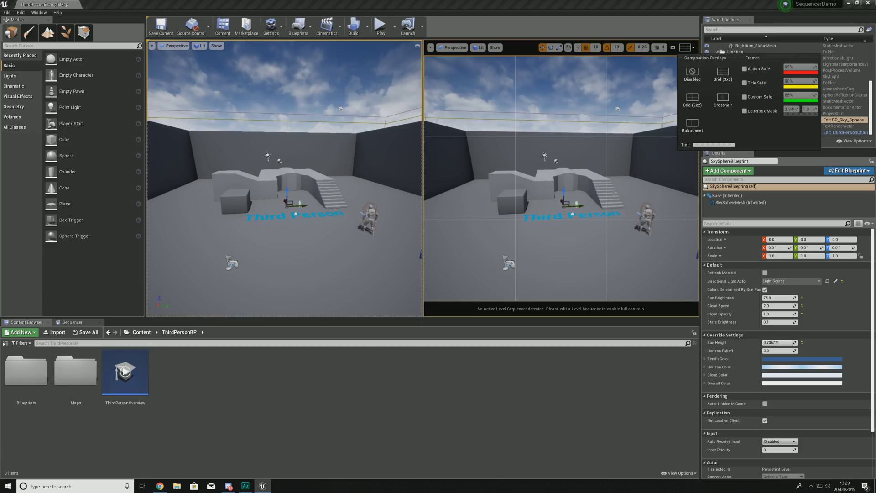
{"action": "left_click", "coordinate": [692, 124]}
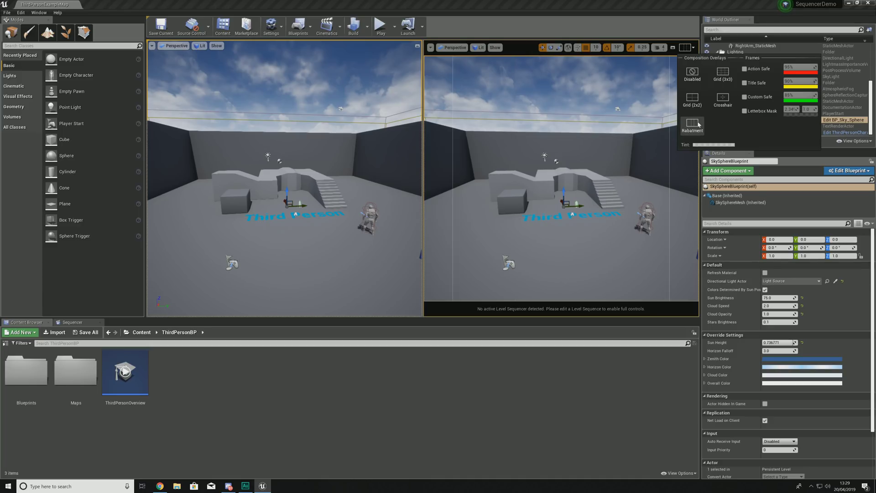
{"action": "left_click", "coordinate": [700, 102]}
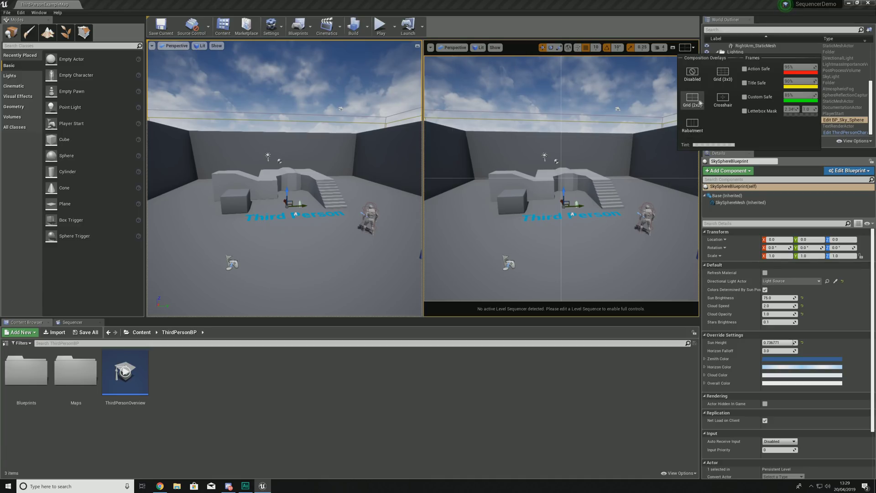
{"action": "left_click", "coordinate": [724, 98]}
{"action": "left_click", "coordinate": [693, 123]}
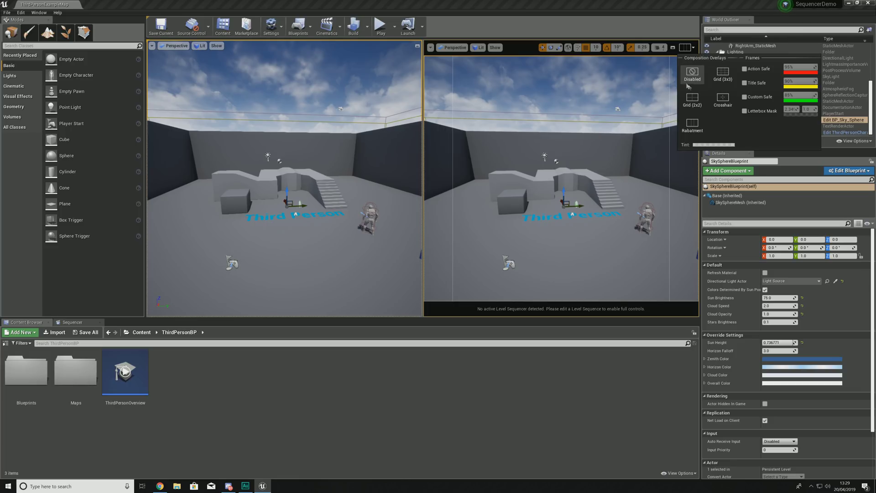
- Toggle the Action Safe, Title Safe, Custom Safe and Letterbox Mask frames on and back off in the cinematic viewport
{"action": "left_click", "coordinate": [745, 69]}
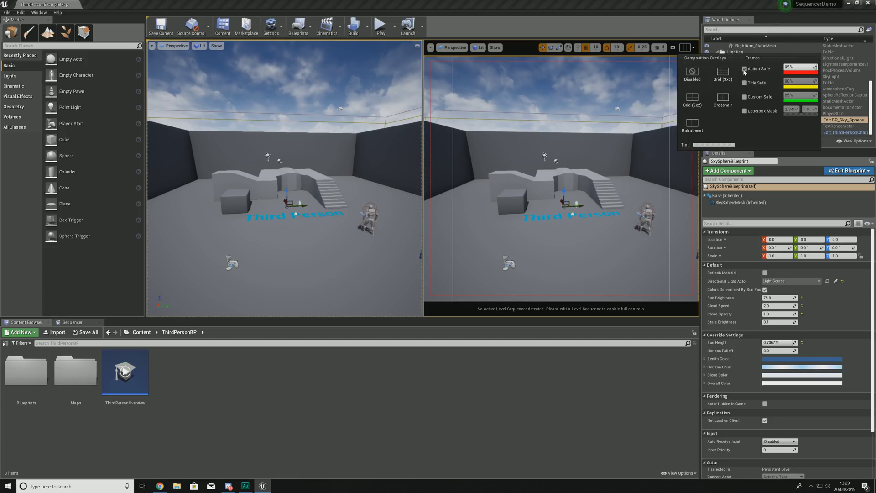
{"action": "left_click", "coordinate": [745, 70]}
{"action": "left_click", "coordinate": [745, 83]}
{"action": "left_click", "coordinate": [745, 83]}
{"action": "left_click", "coordinate": [745, 97]}
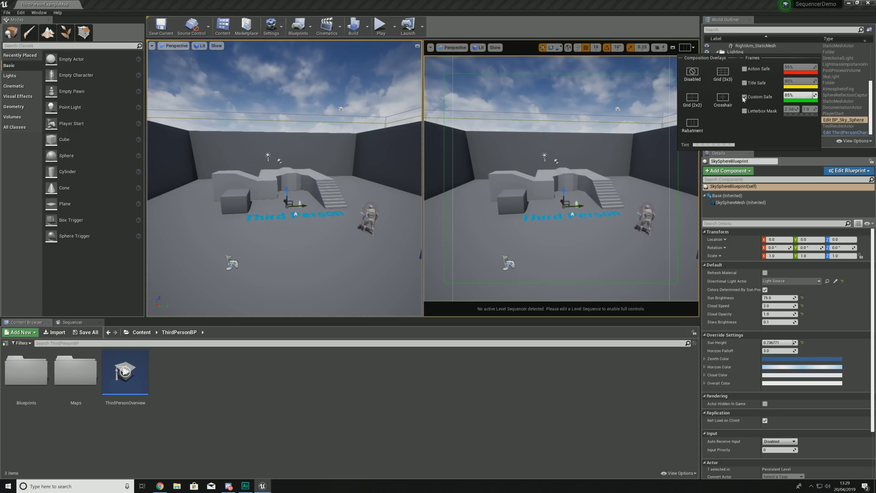
{"action": "left_click", "coordinate": [745, 97]}
{"action": "left_click", "coordinate": [745, 111]}
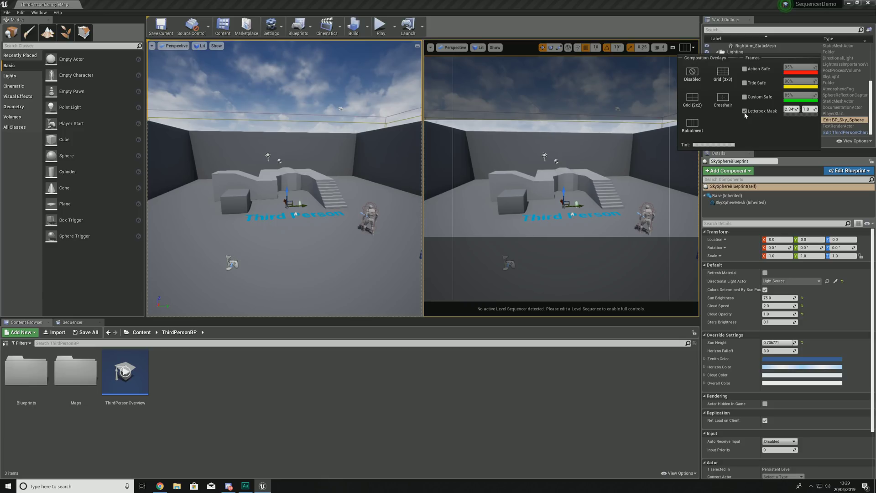
{"action": "left_click", "coordinate": [745, 111]}
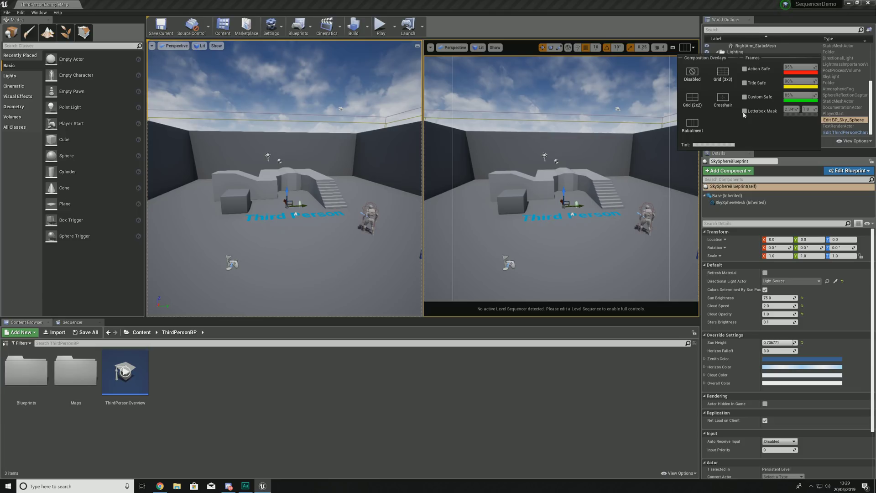
{"action": "left_click", "coordinate": [686, 48]}
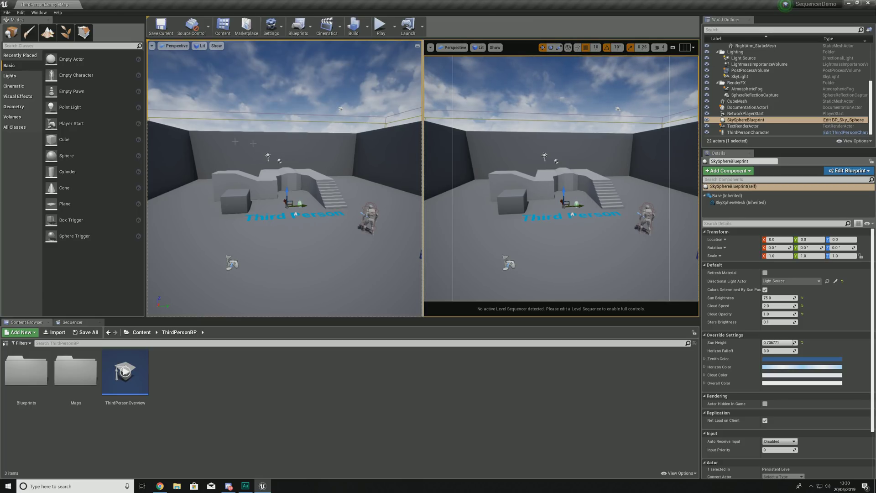
- Hide the cinematic viewport's toolbar and turn on its FPS display
{"action": "left_click", "coordinate": [431, 48]}
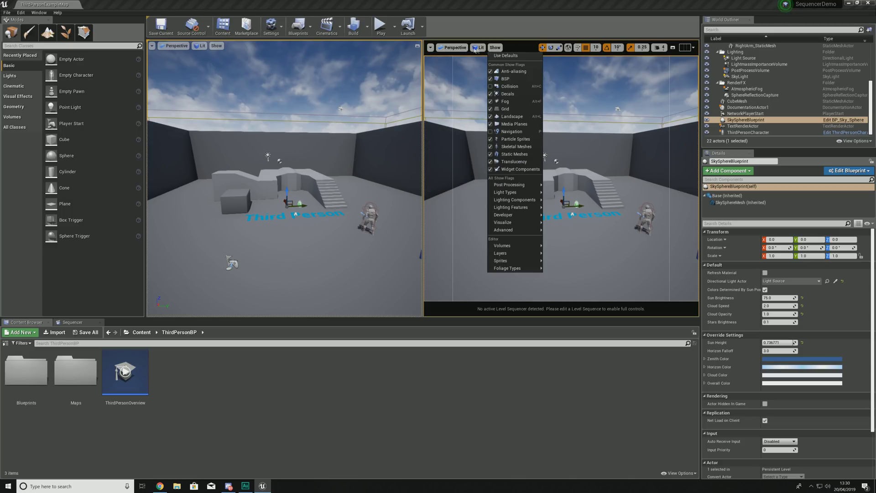
{"action": "mouse_move", "coordinate": [452, 48]}
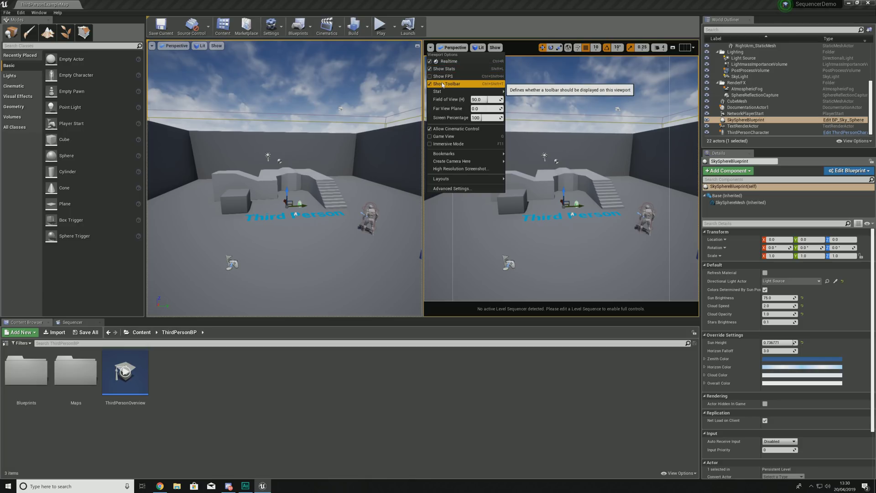
{"action": "left_click", "coordinate": [445, 84]}
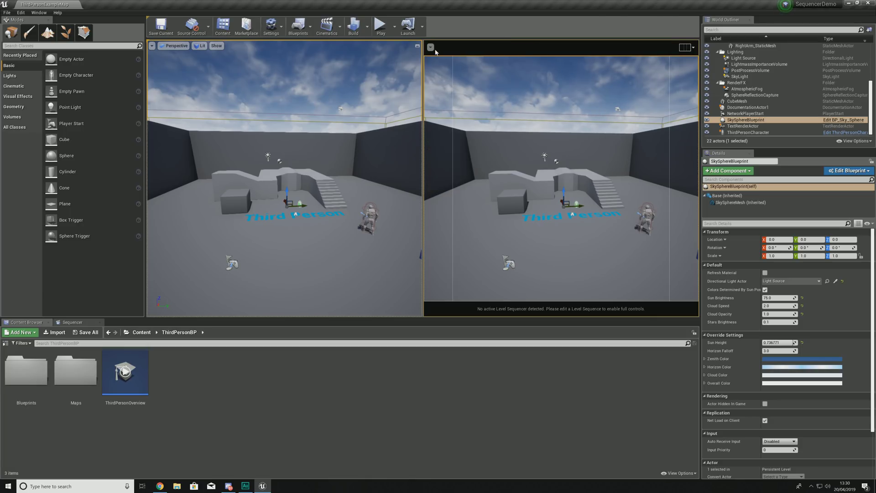
{"action": "left_click", "coordinate": [430, 47]}
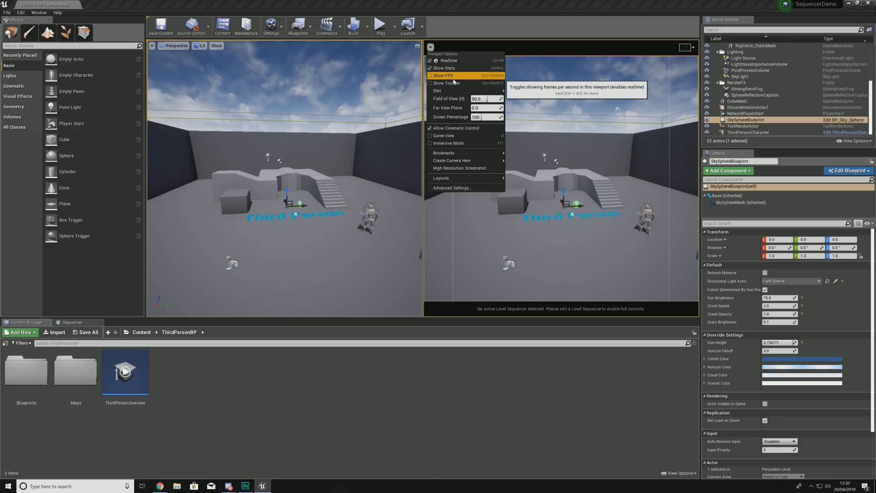
{"action": "left_click", "coordinate": [453, 76]}
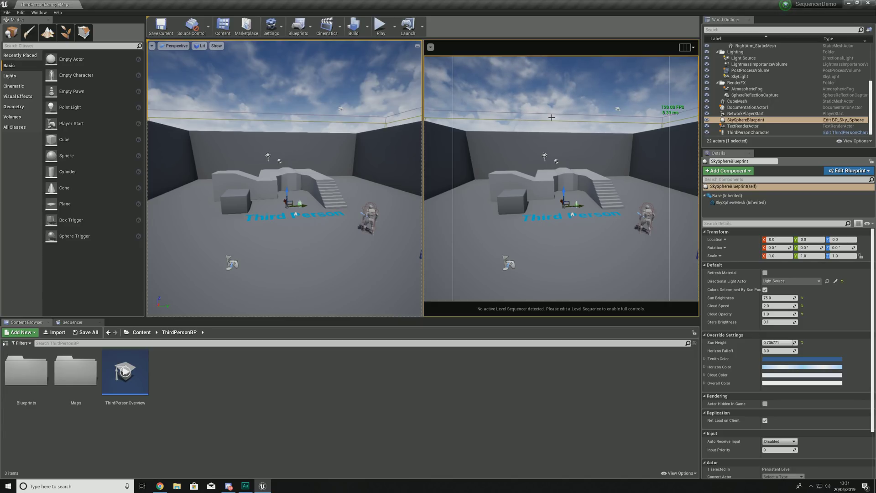
- Frame the character and the stairs in the cinematic viewport and enable Game View there
{"action": "left_click_drag", "start_coordinate": [562, 205], "coordinate": [563, 142]}
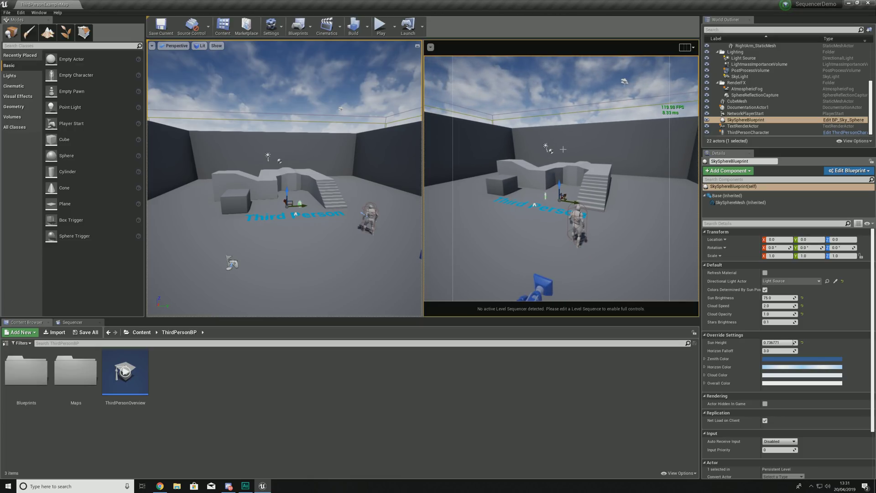
{"action": "key", "text": "g"}
{"action": "key", "text": "g"}
{"action": "left_click_drag", "start_coordinate": [568, 155], "coordinate": [592, 169]}
{"action": "right_click", "coordinate": [592, 170]}
{"action": "key", "text": "Escape"}
{"action": "right_click_drag", "start_coordinate": [593, 301], "coordinate": [590, 304]}
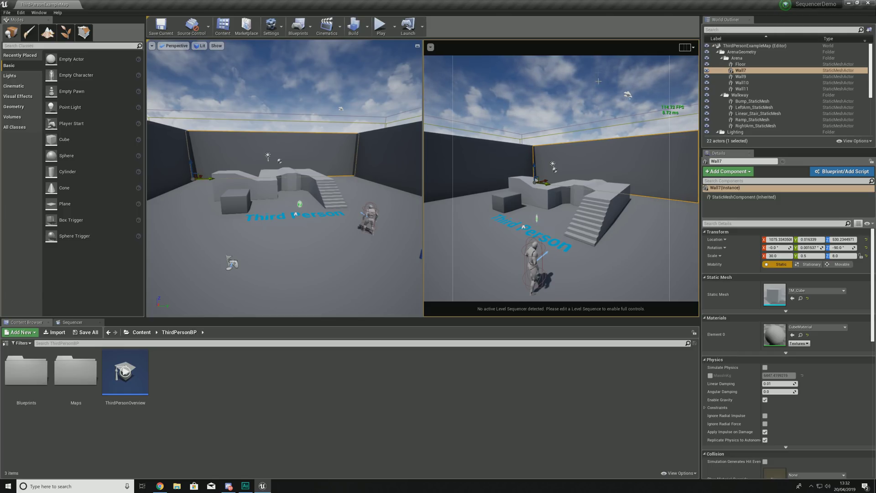
{"action": "key", "text": "g"}
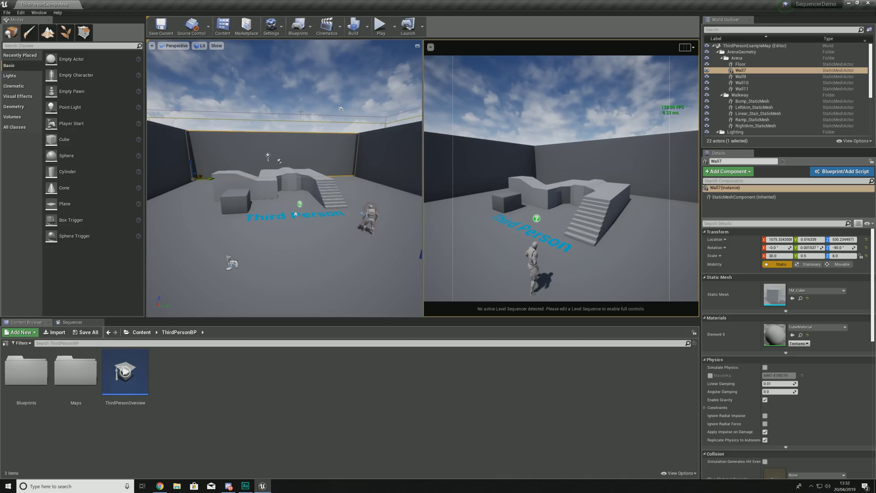
- Add a new level sequence and create a Cinematics folder under Content as its save location
{"action": "left_click", "coordinate": [329, 28]}
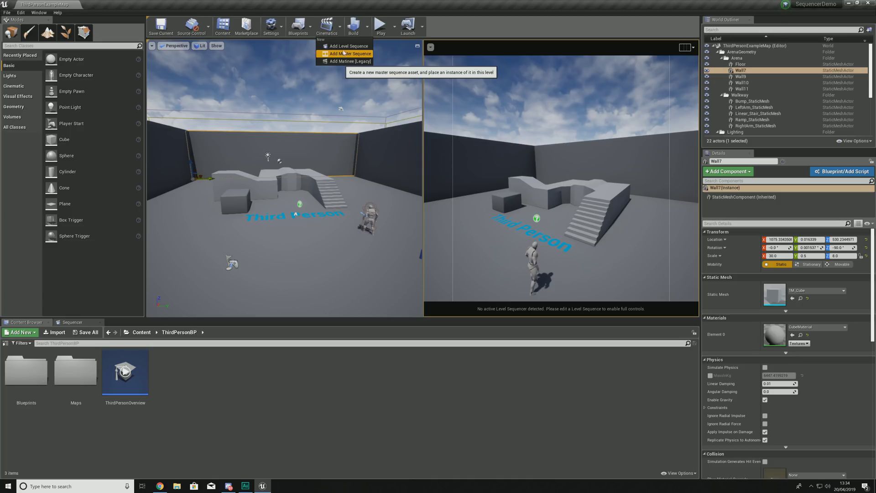
{"action": "left_click", "coordinate": [346, 46]}
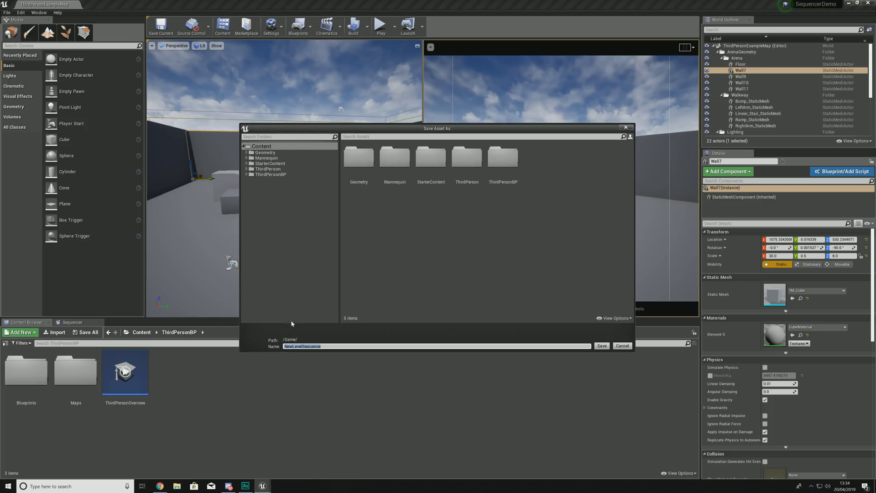
{"action": "right_click", "coordinate": [266, 184]}
{"action": "left_click", "coordinate": [277, 191]}
{"action": "type", "text": "cin"}
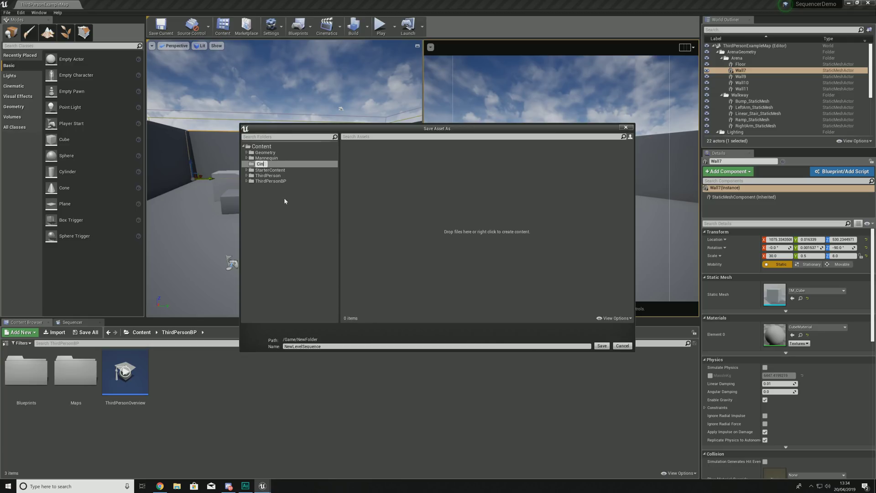
{"action": "type", "text": "ematics"}
{"action": "key", "text": "Return"}
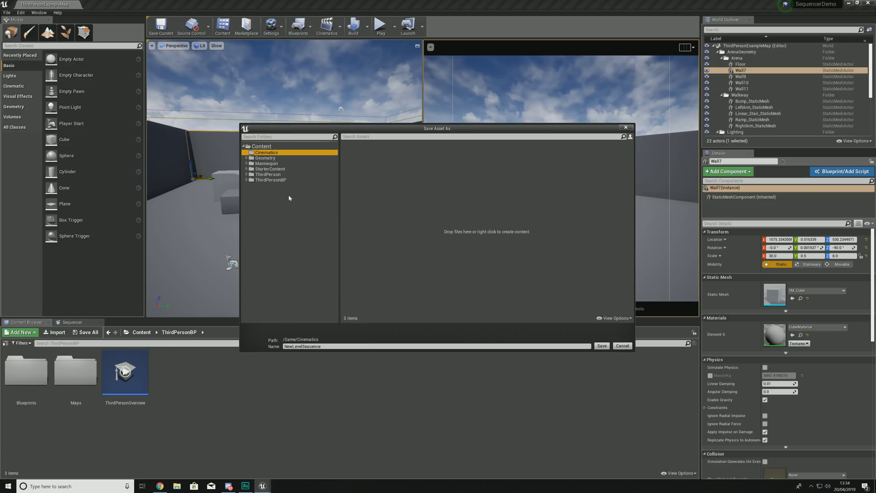
- Name the level sequence Master_Sequence and save it in the Cinematics folder
{"action": "left_click", "coordinate": [322, 346]}
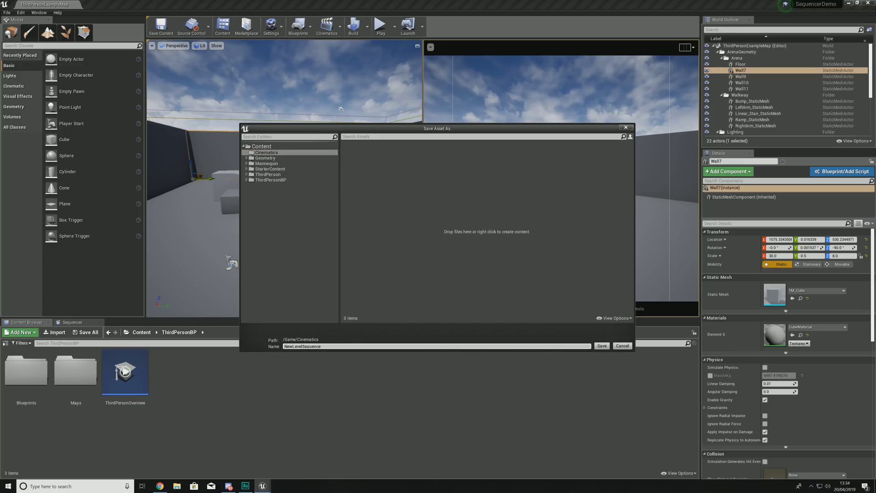
{"action": "left_click_drag", "start_coordinate": [321, 347], "coordinate": [193, 347]}
{"action": "type", "text": "MasterSequence"}
{"action": "key", "text": "Return"}
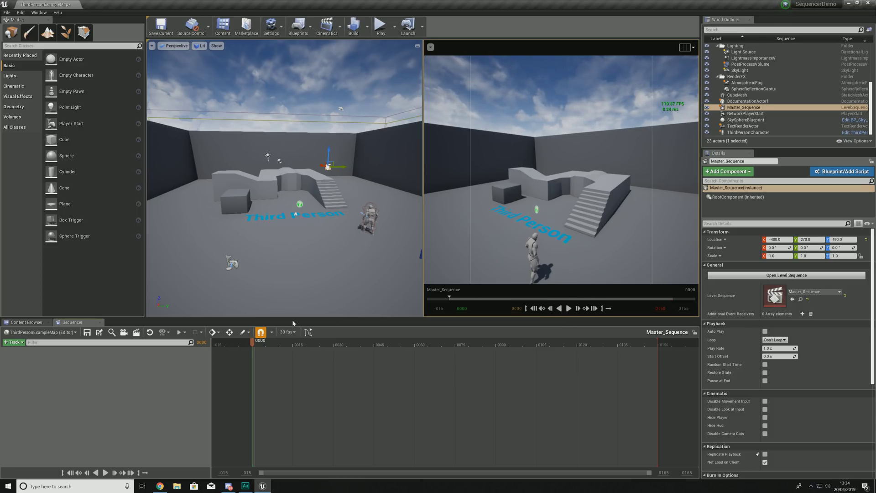
- Detach the Sequencer into an enlarged floating window, reposition it, and dock it back beside the Content Browser
{"action": "left_click_drag", "start_coordinate": [72, 323], "coordinate": [282, 158]}
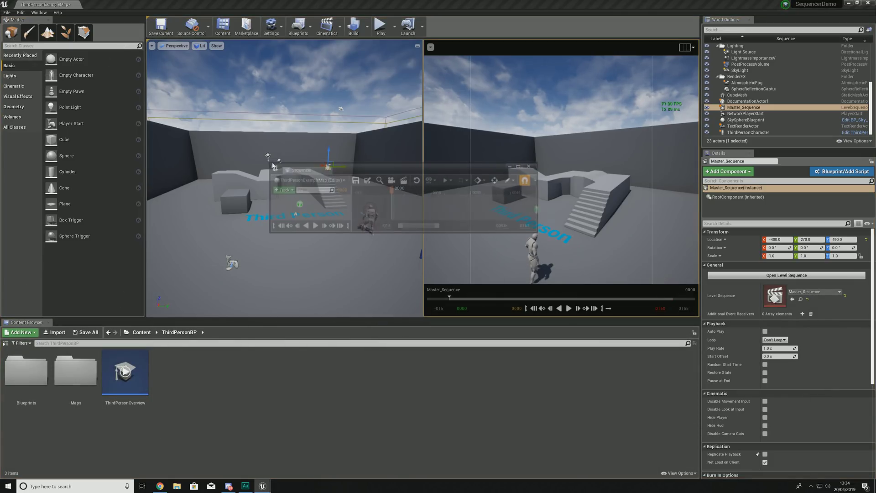
{"action": "left_click_drag", "start_coordinate": [540, 234], "coordinate": [664, 423]}
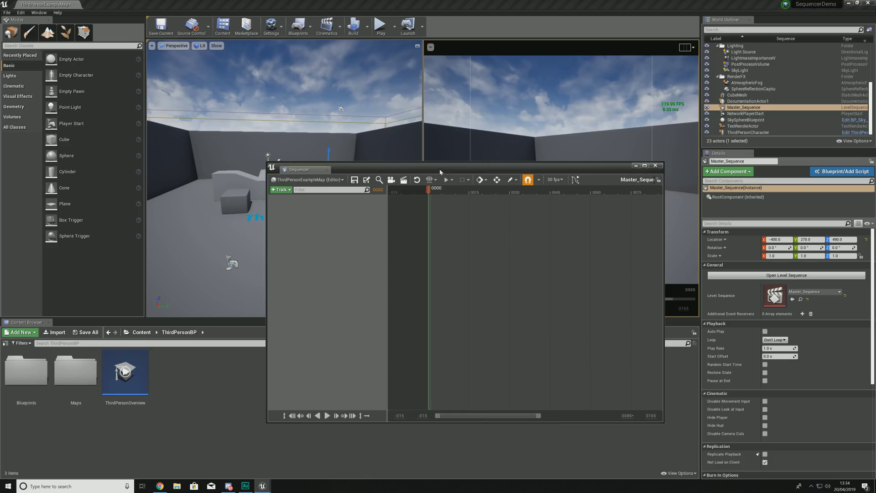
{"action": "left_click_drag", "start_coordinate": [441, 173], "coordinate": [414, 121]}
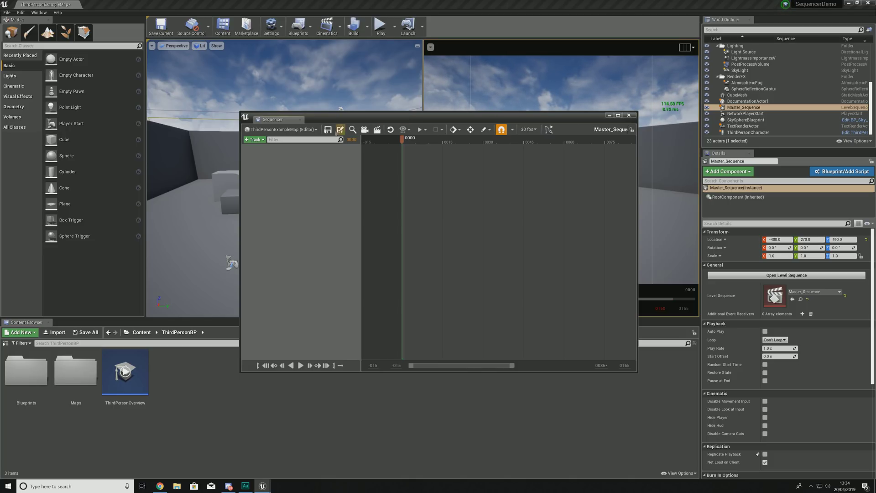
{"action": "left_click_drag", "start_coordinate": [275, 121], "coordinate": [76, 323]}
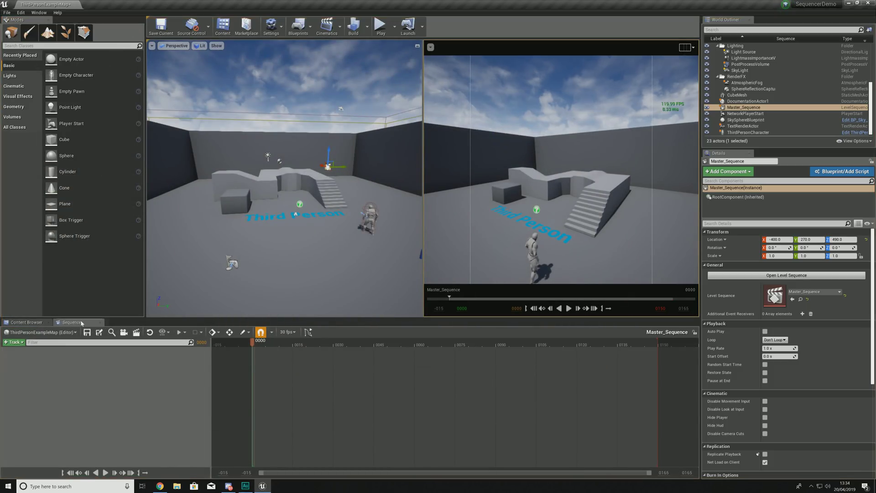
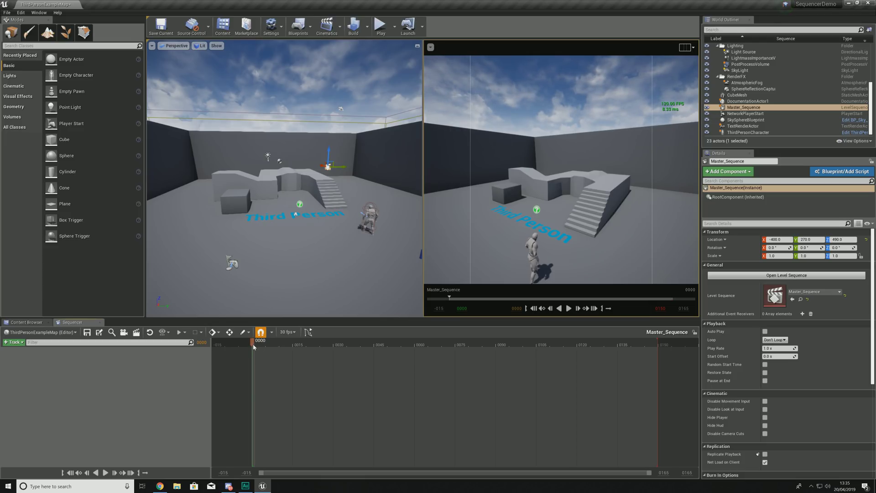
- Scrub the playhead to about frame 69 and pull the playback range's end marker in to about frame 108
{"action": "left_click_drag", "start_coordinate": [254, 343], "coordinate": [413, 351]}
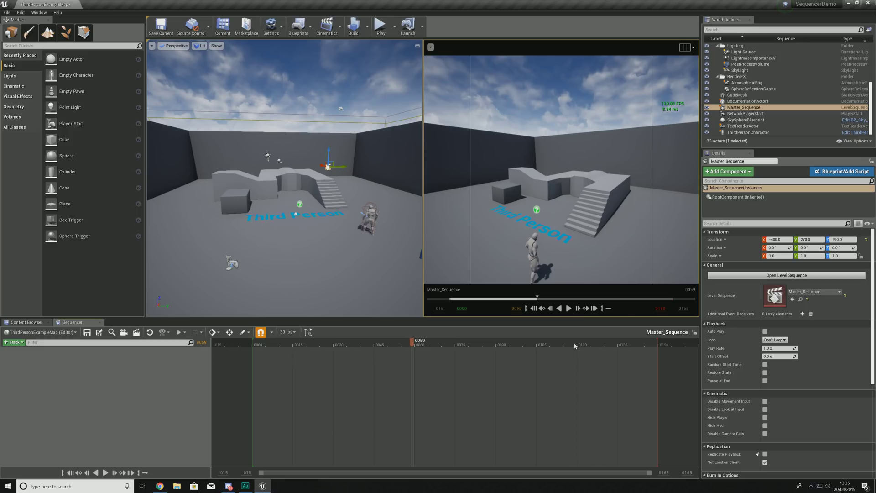
{"action": "left_click_drag", "start_coordinate": [544, 346], "coordinate": [436, 355]}
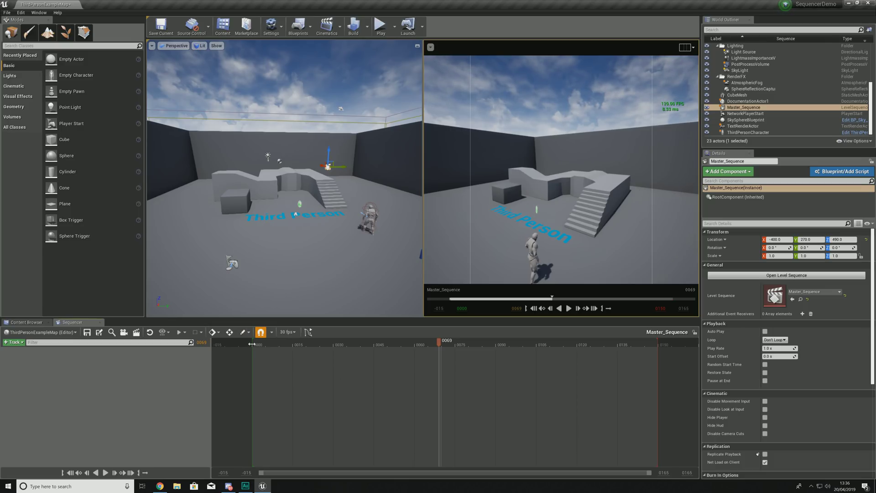
{"action": "mouse_move", "coordinate": [251, 343]}
{"action": "left_mouse_down"}
{"action": "mouse_move", "coordinate": [388, 348]}
{"action": "mouse_move", "coordinate": [253, 352]}
{"action": "mouse_move", "coordinate": [280, 343]}
{"action": "mouse_move", "coordinate": [363, 356]}
{"action": "mouse_move", "coordinate": [217, 356]}
{"action": "mouse_move", "coordinate": [407, 360]}
{"action": "mouse_move", "coordinate": [254, 361]}
{"action": "left_mouse_up"}
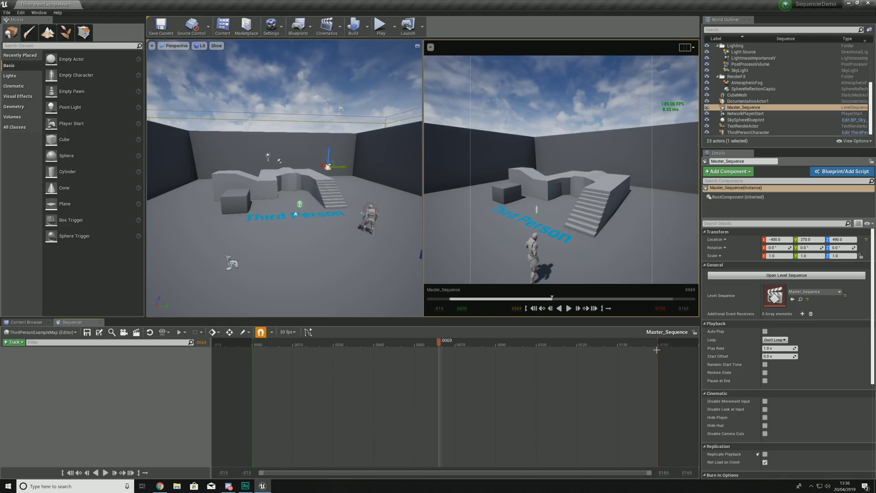
{"action": "mouse_move", "coordinate": [658, 344]}
{"action": "left_mouse_down"}
{"action": "mouse_move", "coordinate": [467, 337]}
{"action": "mouse_move", "coordinate": [664, 344]}
{"action": "mouse_move", "coordinate": [544, 345]}
{"action": "left_mouse_up"}
- Play the sequence from the start of the playback range and scrub the playhead to frame 59
{"action": "left_click_drag", "start_coordinate": [443, 345], "coordinate": [249, 343]}
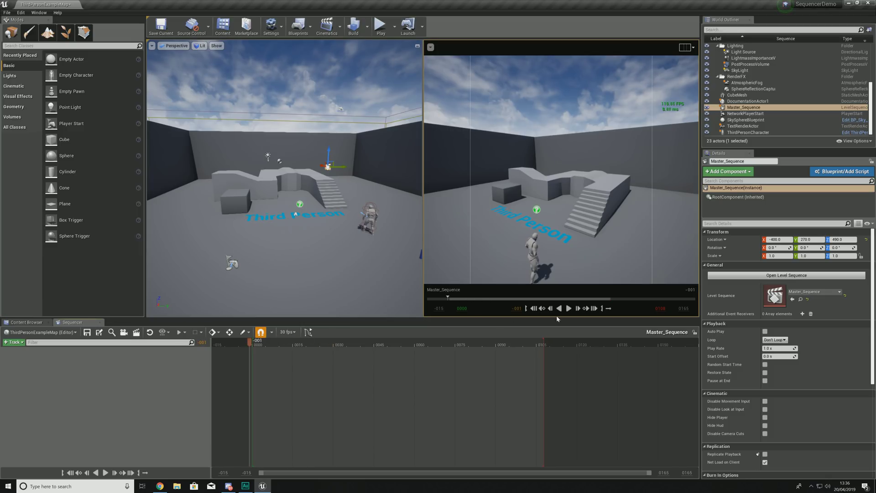
{"action": "left_click", "coordinate": [568, 310]}
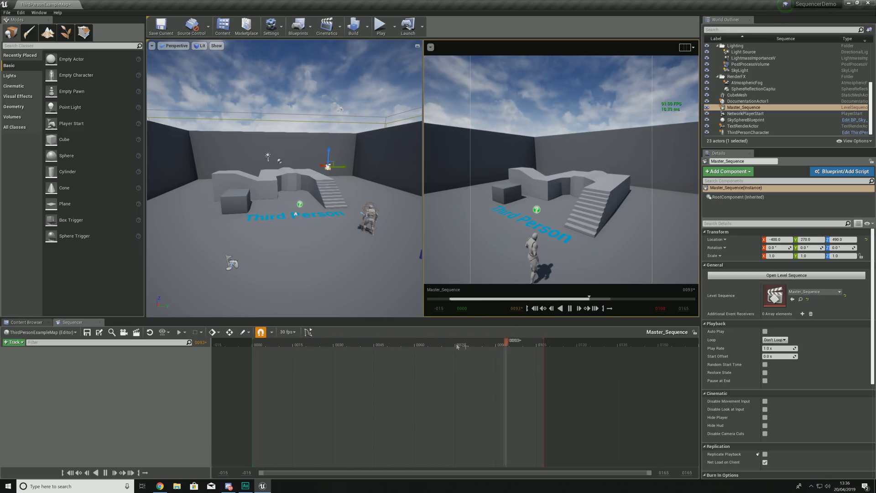
{"action": "left_click_drag", "start_coordinate": [544, 343], "coordinate": [432, 345]}
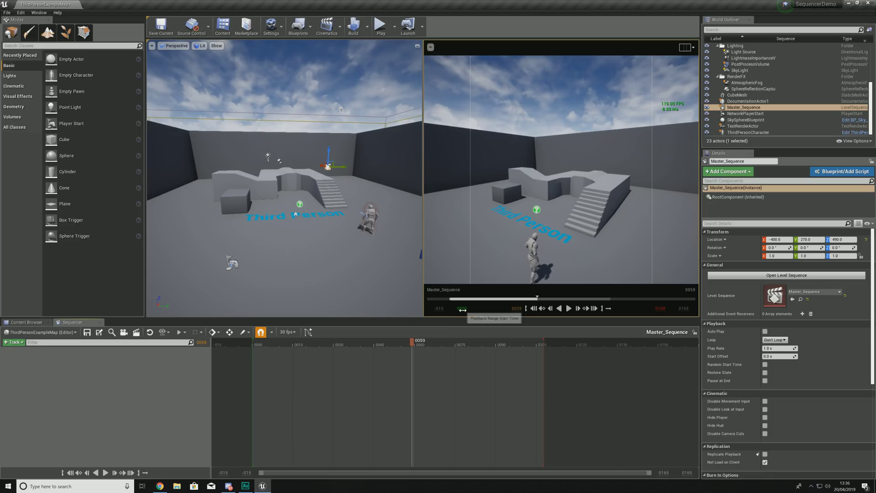
- Adjust the playback range in the cinematic viewport to start at frame 4 and end at frame 134
{"action": "mouse_move", "coordinate": [462, 309]}
{"action": "left_mouse_down"}
{"action": "mouse_move", "coordinate": [502, 309]}
{"action": "mouse_move", "coordinate": [460, 309]}
{"action": "mouse_move", "coordinate": [468, 309]}
{"action": "left_mouse_up"}
{"action": "left_click", "coordinate": [661, 308]}
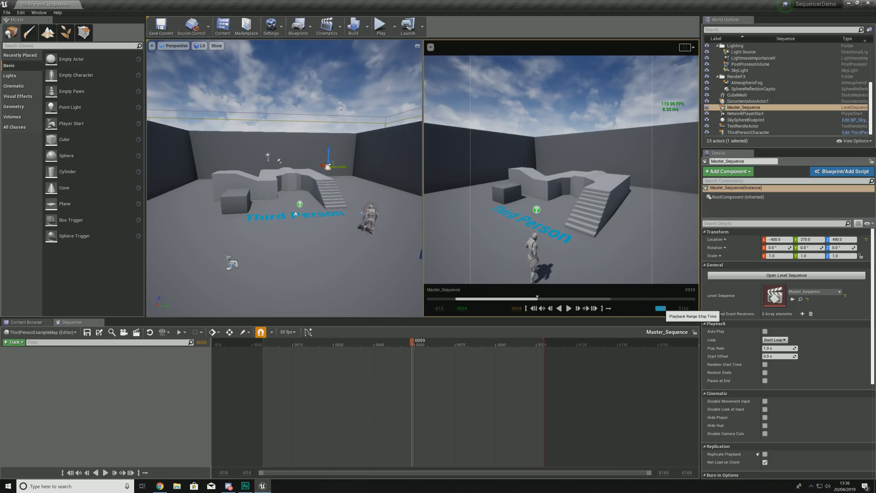
{"action": "mouse_move", "coordinate": [668, 309]}
{"action": "left_mouse_down"}
{"action": "mouse_move", "coordinate": [717, 309]}
{"action": "mouse_move", "coordinate": [646, 308]}
{"action": "mouse_move", "coordinate": [691, 309]}
{"action": "mouse_move", "coordinate": [628, 290]}
{"action": "left_mouse_up"}
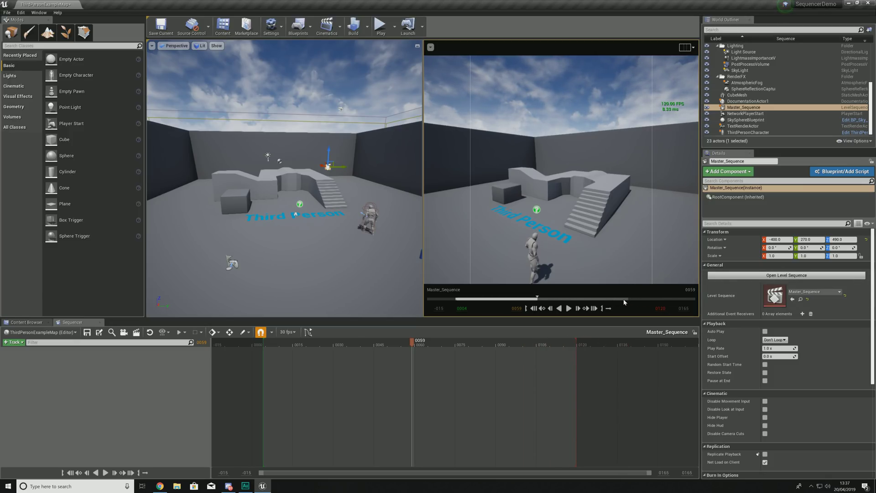
{"action": "mouse_move", "coordinate": [664, 310]}
{"action": "left_mouse_down"}
{"action": "mouse_move", "coordinate": [677, 309]}
{"action": "mouse_move", "coordinate": [473, 301]}
{"action": "left_mouse_up"}
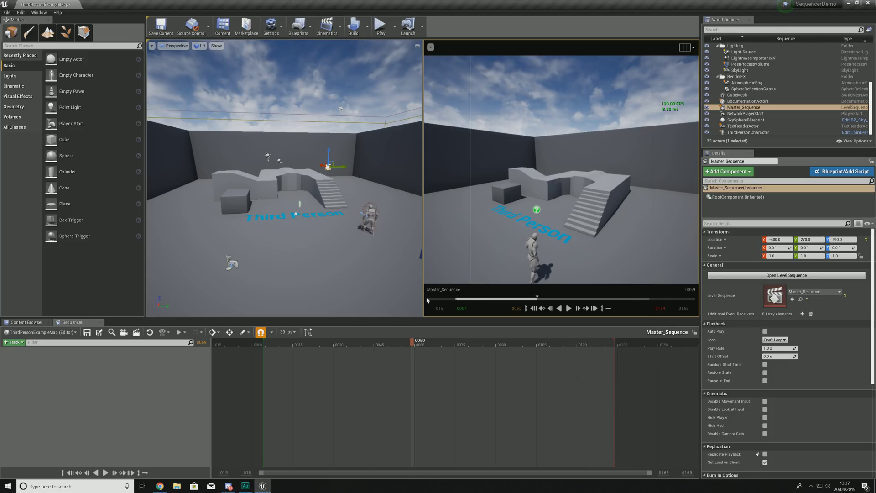
- Set the playback range to start at frame 0 and end at frame 100
{"action": "left_click", "coordinate": [458, 309]}
{"action": "type", "text": "0"}
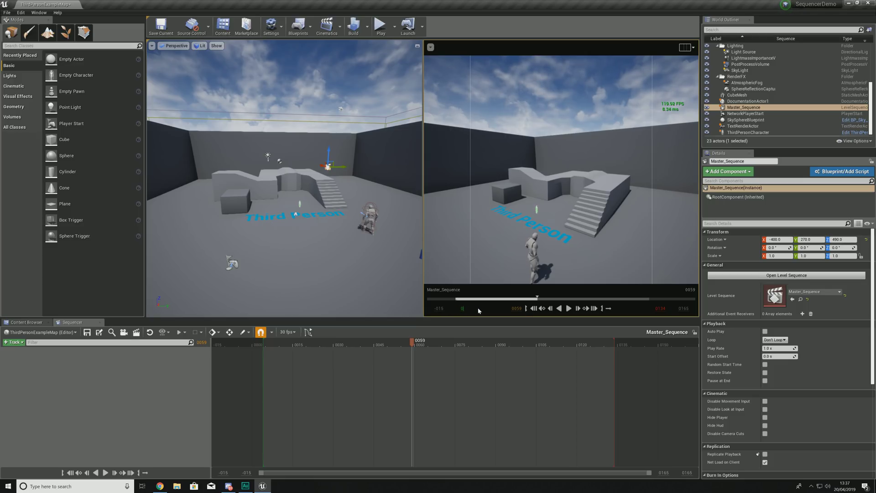
{"action": "key", "text": "Return"}
{"action": "left_click", "coordinate": [661, 309]}
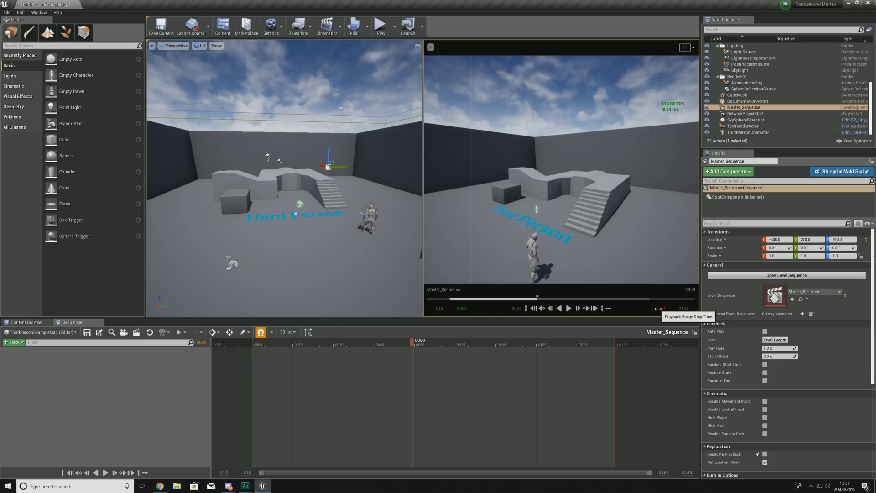
{"action": "type", "text": "100"}
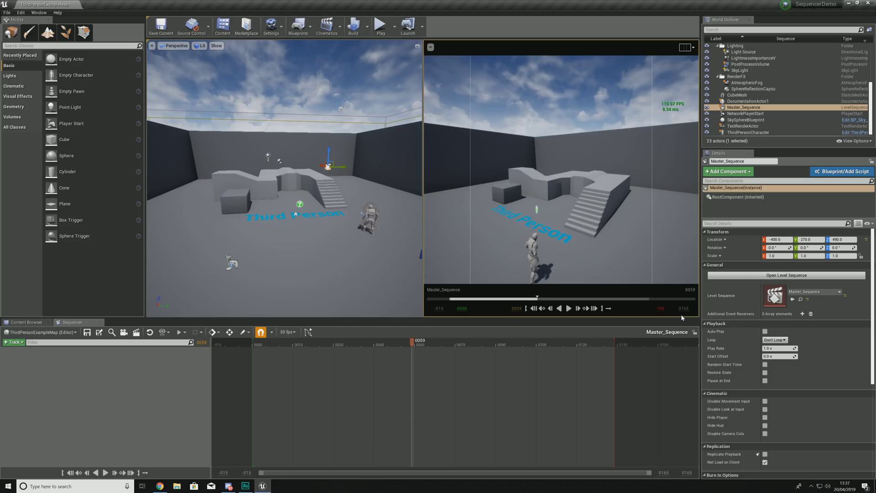
{"action": "key", "text": "Return"}
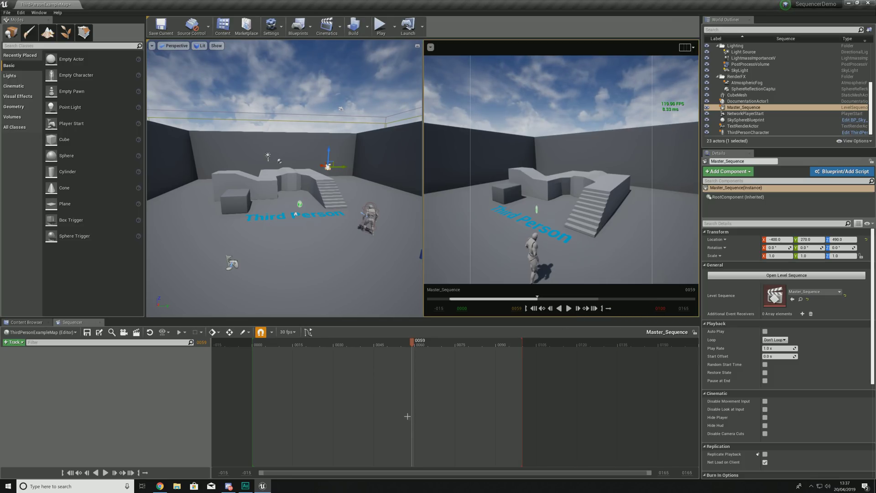
- Return the playhead to frame 0 and preview the sequence by starting and stopping playback
{"action": "left_click_drag", "start_coordinate": [410, 344], "coordinate": [252, 343]}
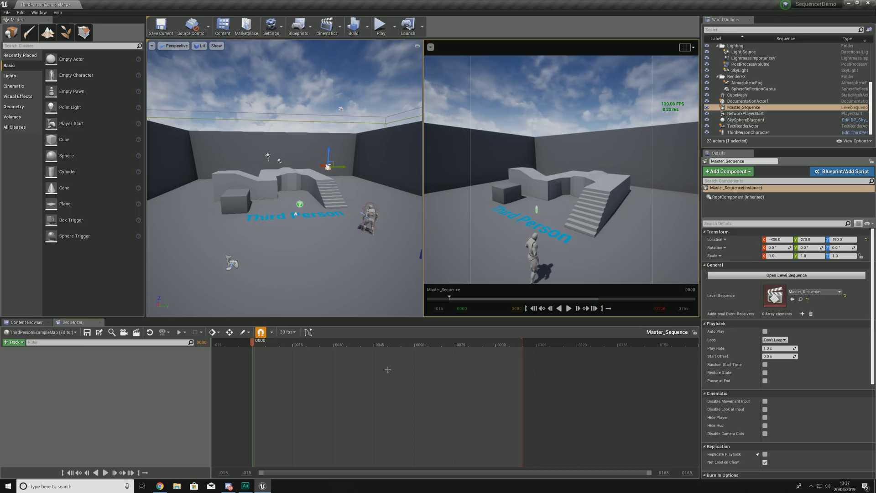
{"action": "key", "text": "space"}
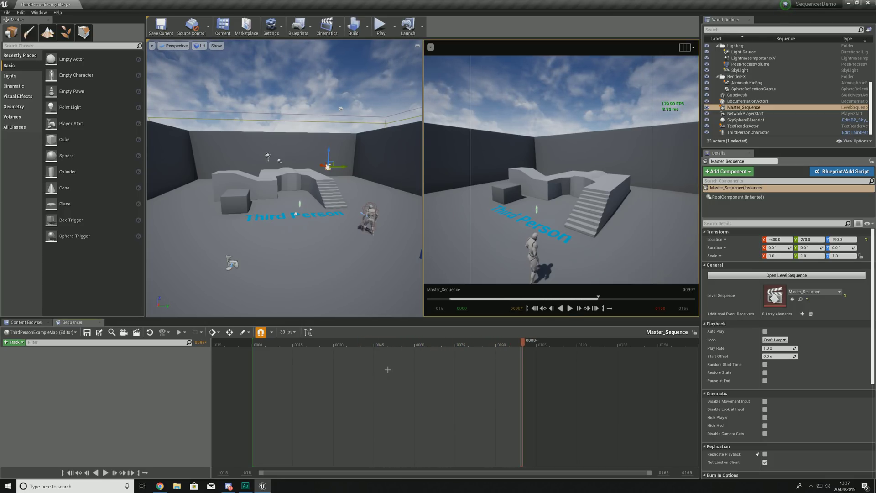
{"action": "key", "text": "space"}
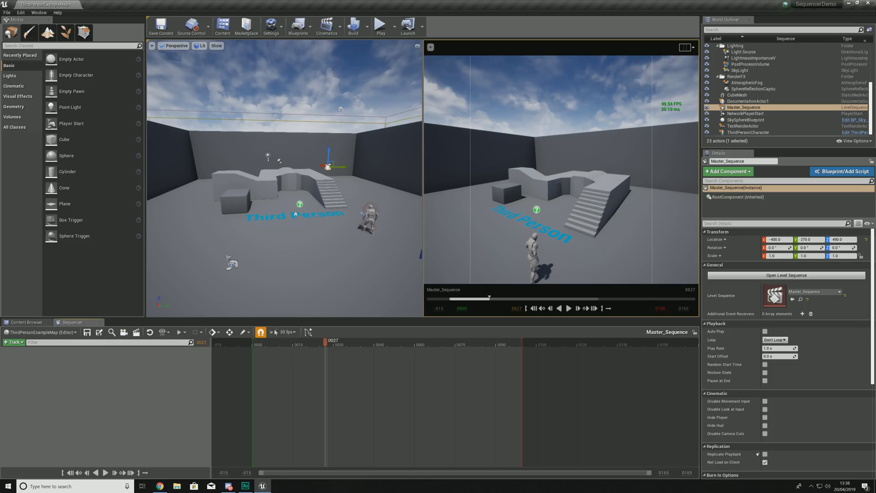
- Review the sequence's display rate options and the track types that can be added
{"action": "left_click", "coordinate": [293, 334]}
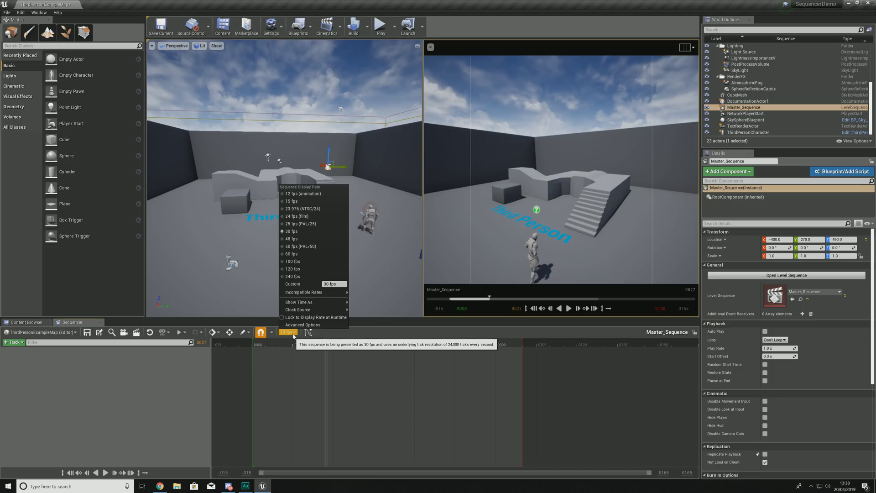
{"action": "left_click", "coordinate": [293, 335]}
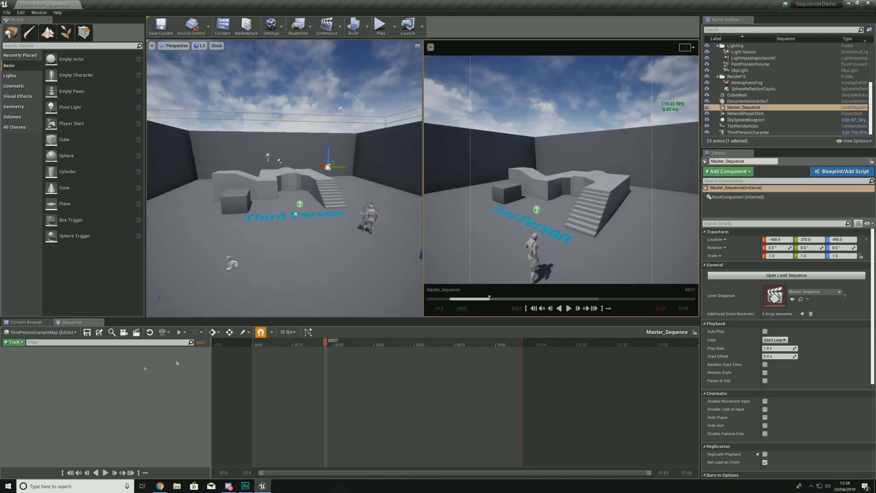
{"action": "left_click", "coordinate": [20, 343]}
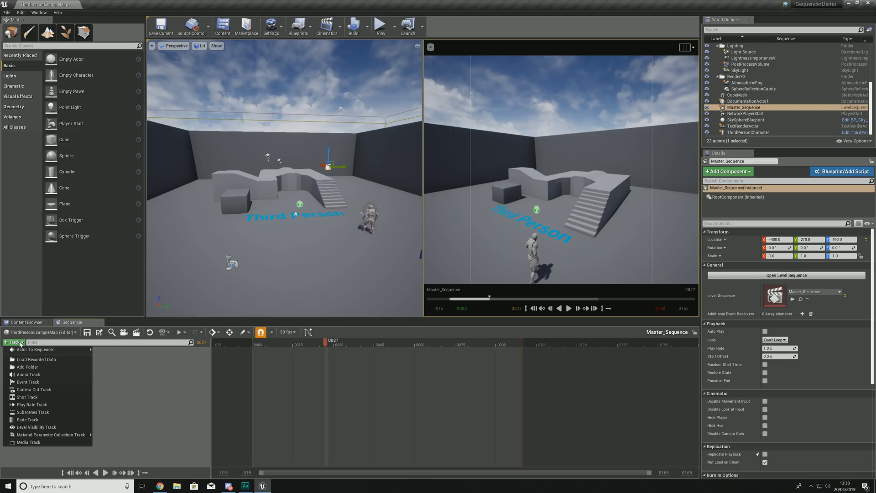
{"action": "left_click", "coordinate": [20, 342]}
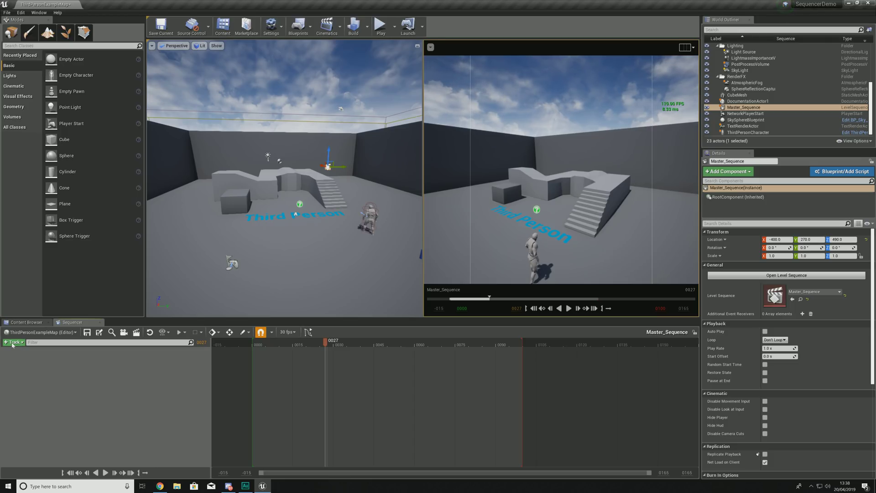
- Review the list of level actors that can be added to the sequence
{"action": "left_click", "coordinate": [13, 343]}
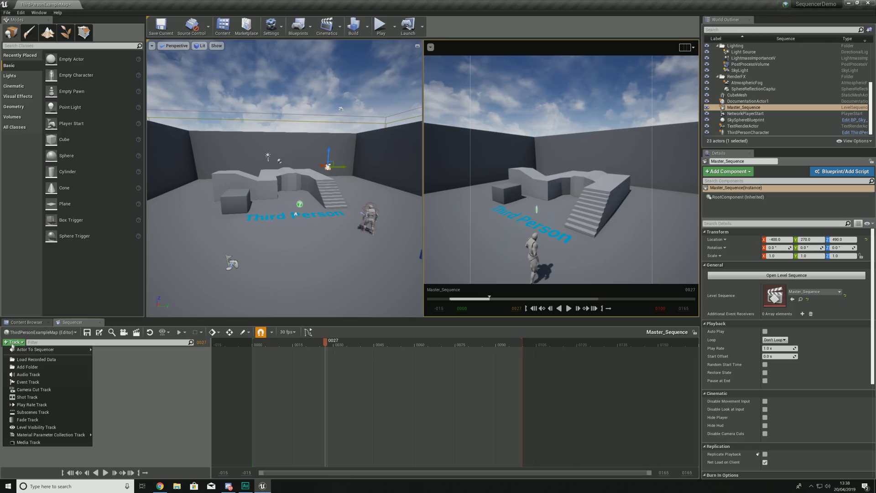
{"action": "mouse_move", "coordinate": [14, 349]}
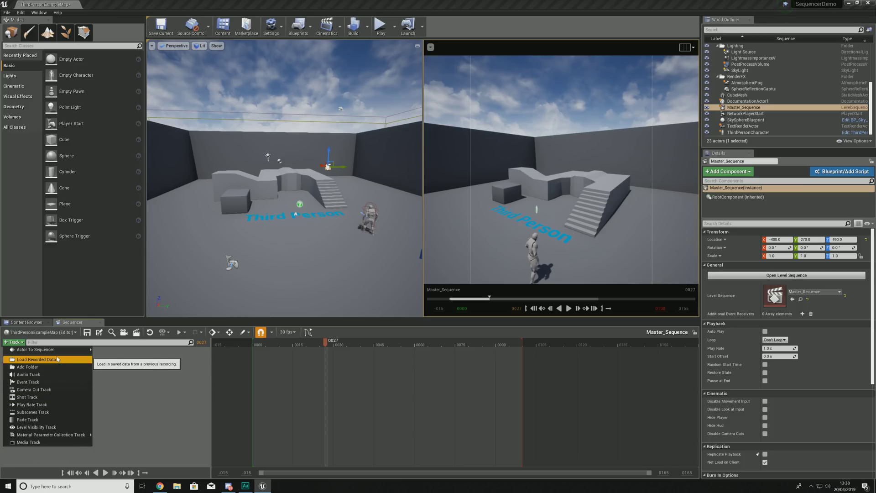
{"action": "mouse_move", "coordinate": [46, 349]}
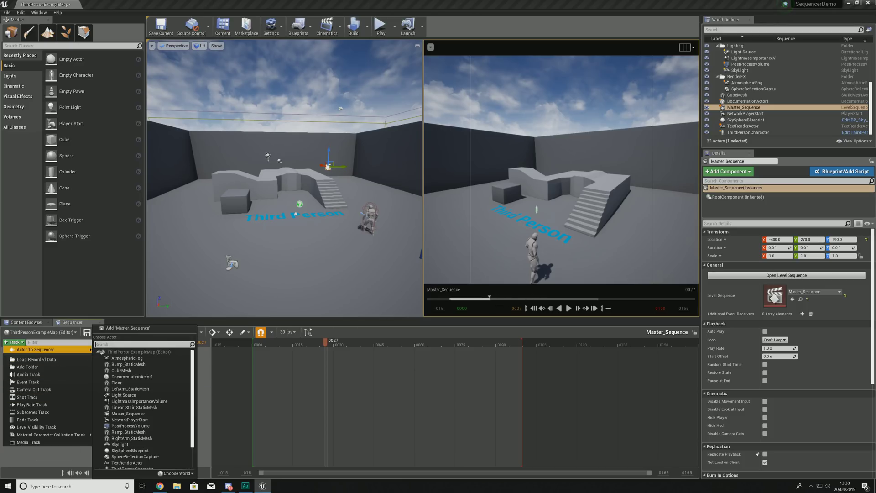
- Select the CubeMesh actor in the level and frame it in the perspective viewport
{"action": "left_click", "coordinate": [319, 183]}
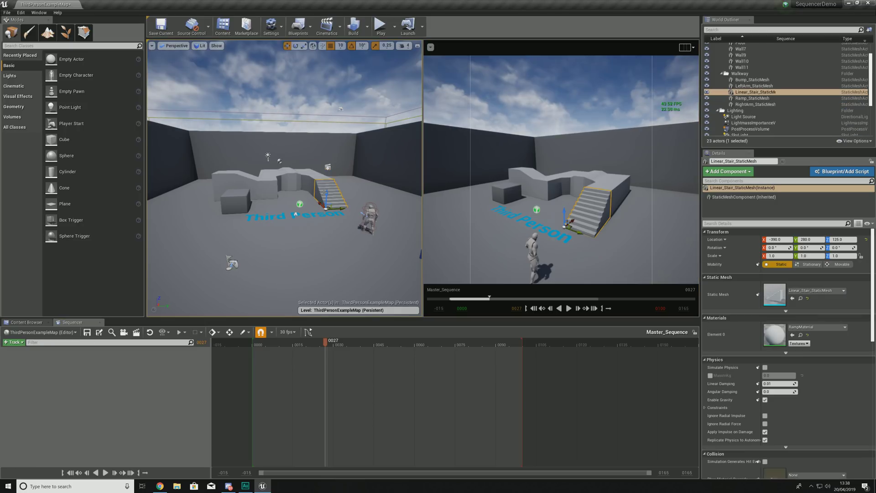
{"action": "key", "text": "f"}
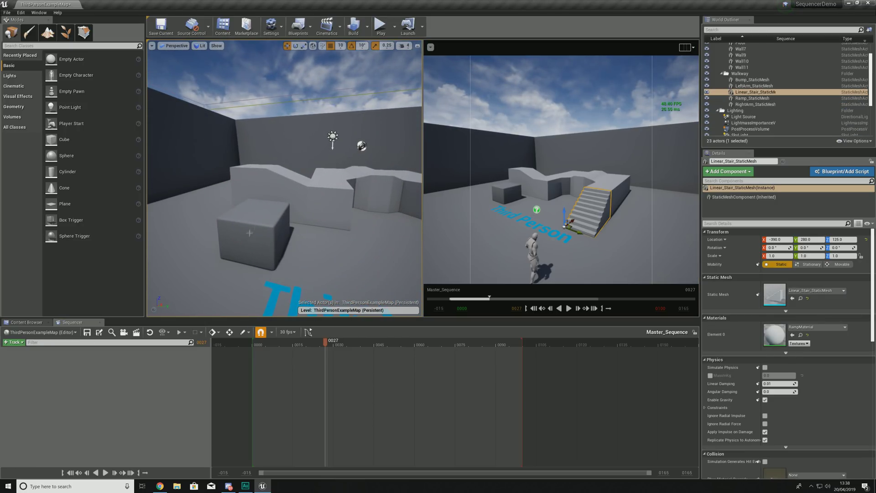
{"action": "scroll", "coordinate": [725, 67], "scroll_direction": "down", "scroll_amount": 3}
{"action": "double_click", "coordinate": [725, 95]}
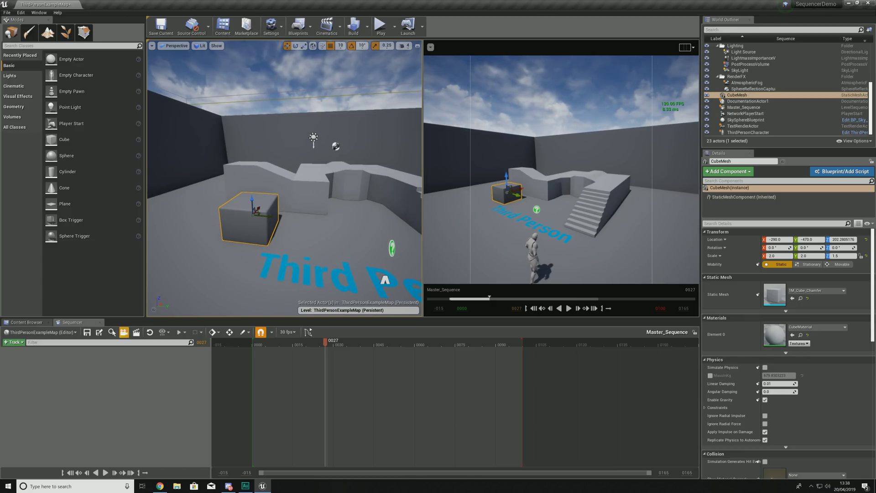
- Add the CubeMesh actor to the sequence as an actor track
{"action": "left_click", "coordinate": [17, 344]}
{"action": "mouse_move", "coordinate": [27, 350]}
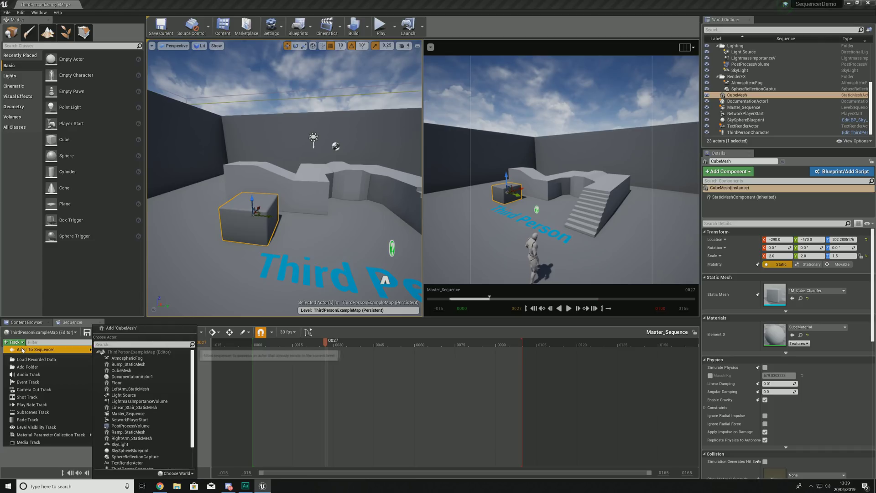
{"action": "type", "text": "cube"}
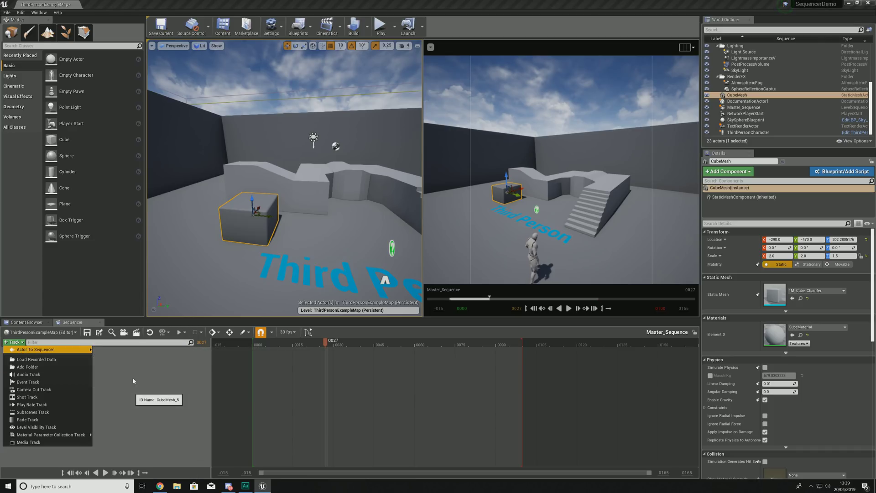
{"action": "left_click", "coordinate": [129, 379]}
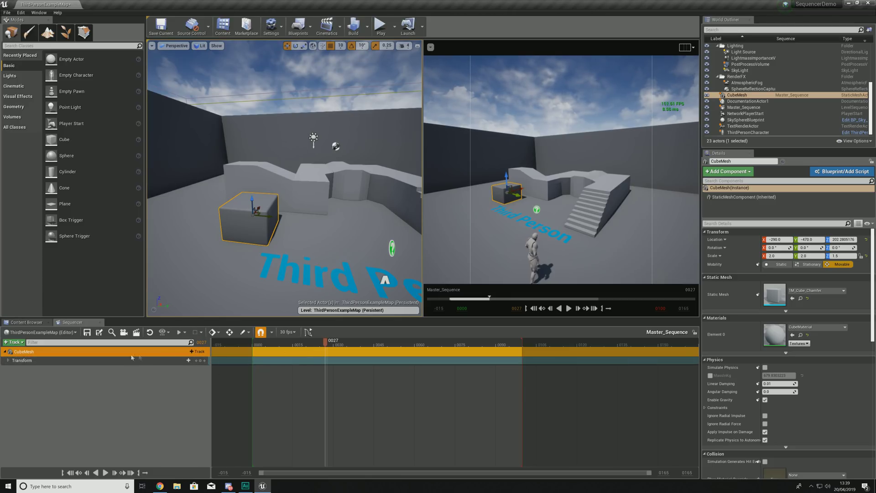
- Expand the CubeMesh transform's location channels and key X, Y and Z at frame 0
{"action": "left_click", "coordinate": [9, 360]}
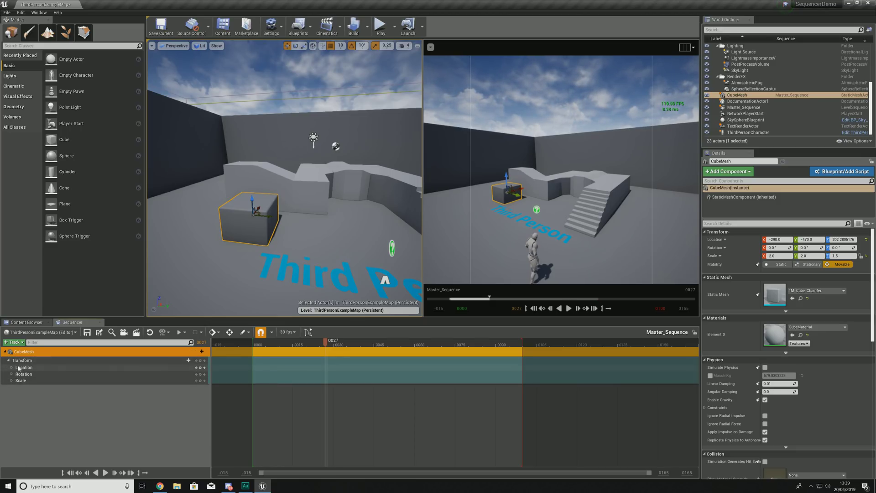
{"action": "left_click", "coordinate": [12, 367]}
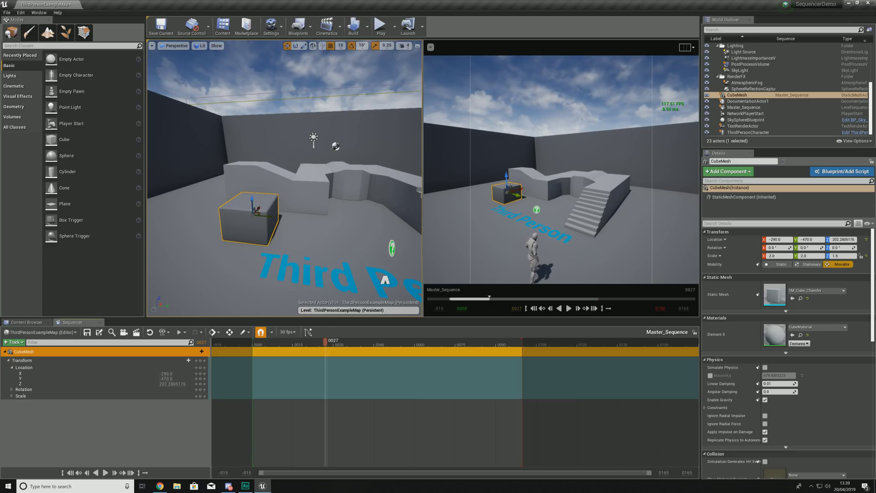
{"action": "left_click_drag", "start_coordinate": [327, 347], "coordinate": [255, 345]}
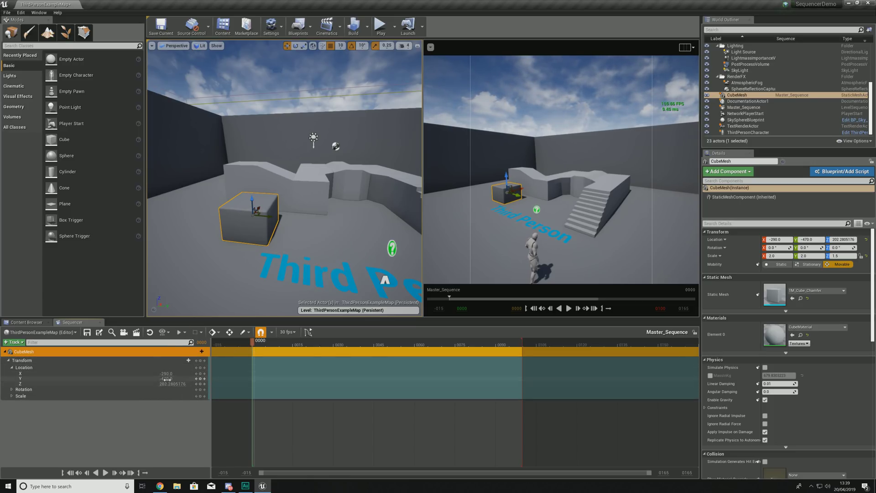
{"action": "left_click", "coordinate": [201, 374]}
{"action": "left_click", "coordinate": [200, 379]}
{"action": "left_click", "coordinate": [201, 383]}
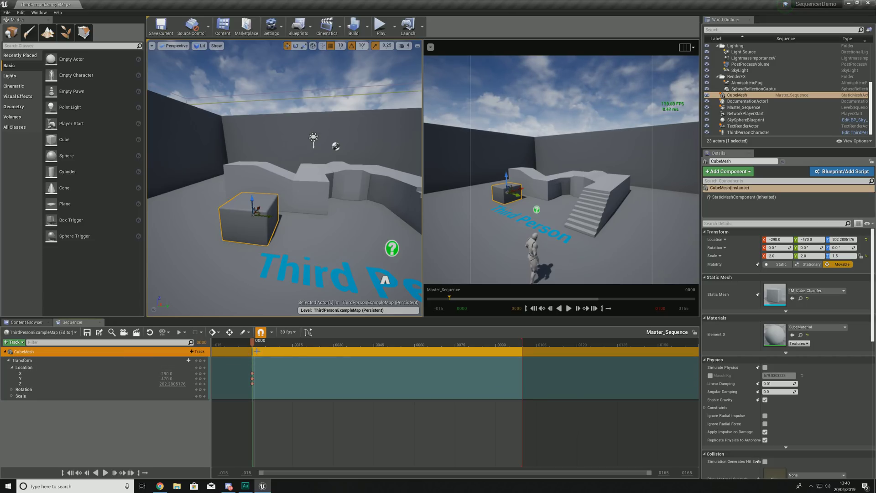
- Move the playhead to frame 99 and key the CubeMesh X, Y and Z location there
{"action": "left_click_drag", "start_coordinate": [253, 347], "coordinate": [521, 349]}
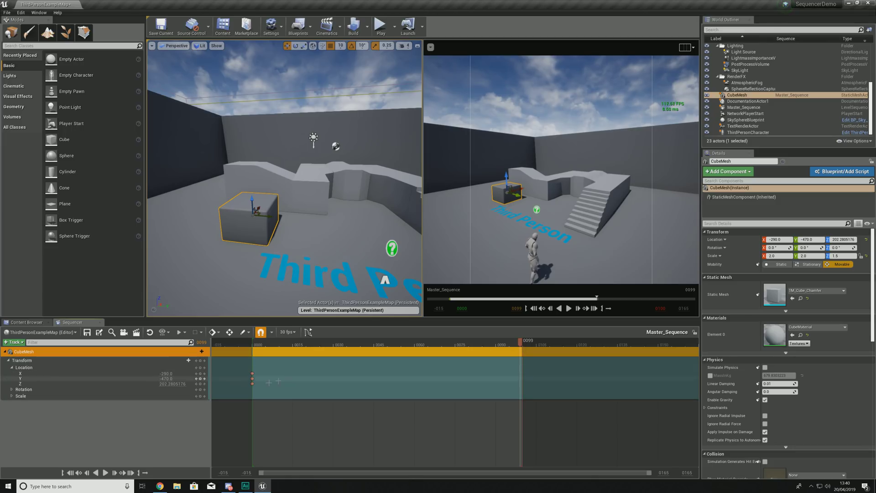
{"action": "left_click", "coordinate": [201, 384]}
{"action": "left_click", "coordinate": [202, 379]}
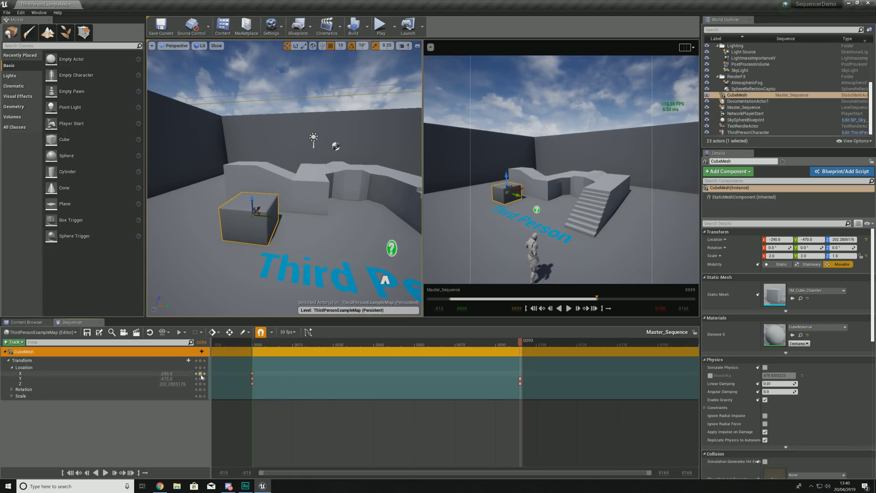
{"action": "left_click", "coordinate": [204, 374]}
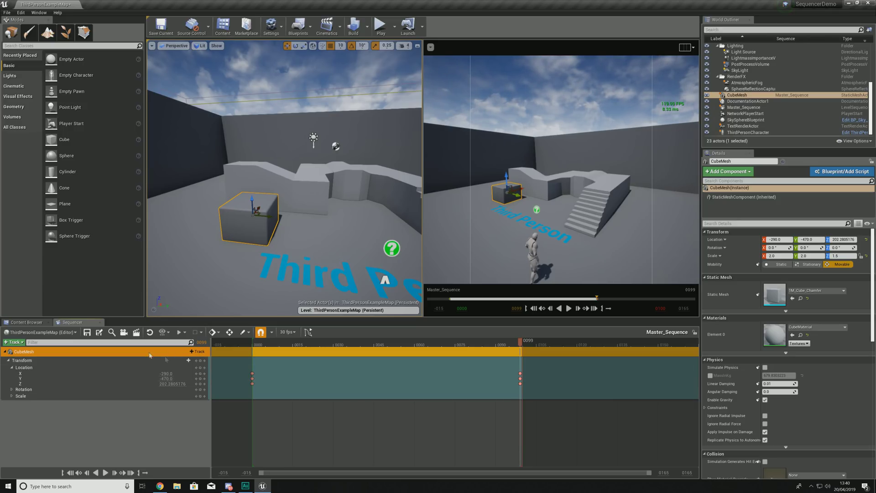
- Move the cube along its Y axis to 160 and key the Y location at frame 99
{"action": "left_click", "coordinate": [195, 330]}
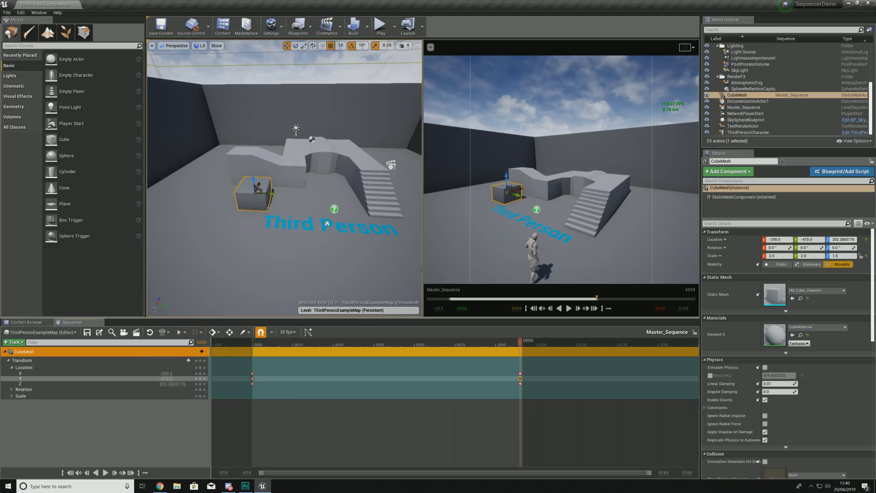
{"action": "left_click_drag", "start_coordinate": [267, 196], "coordinate": [267, 171]}
{"action": "left_click_drag", "start_coordinate": [255, 205], "coordinate": [382, 224]}
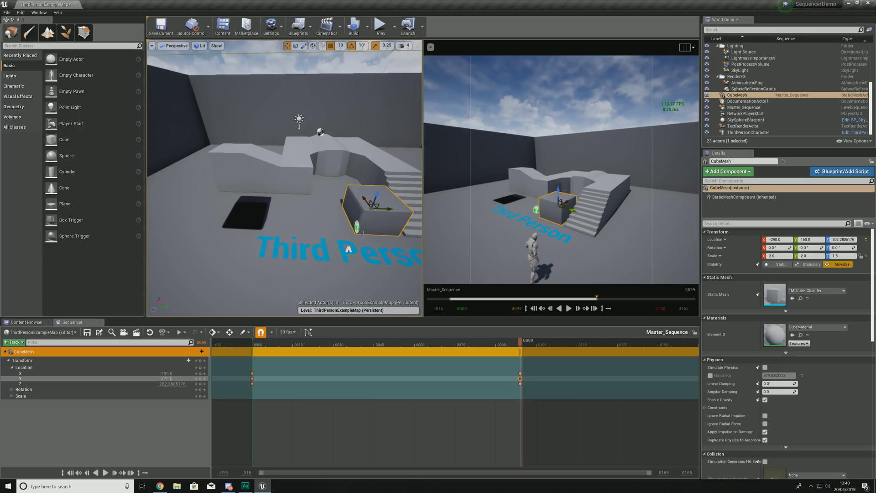
{"action": "left_click", "coordinate": [200, 379]}
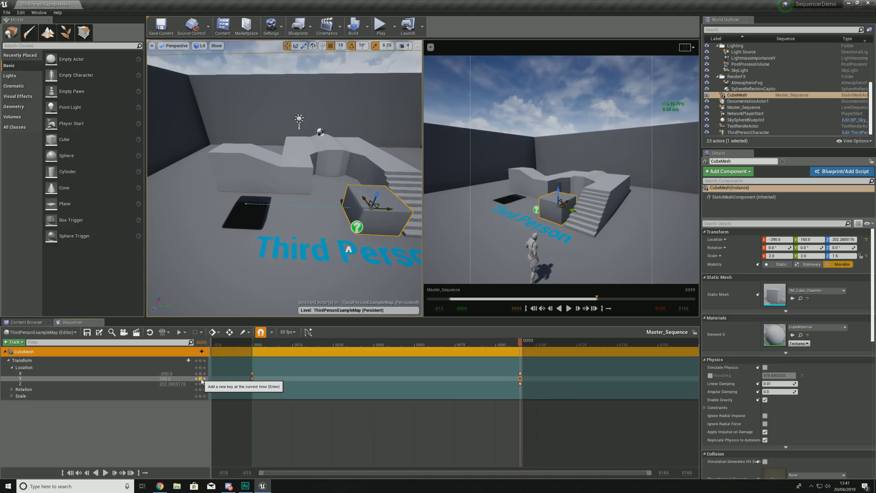
- Return the playhead to frame 0 and play the sequence to preview the cube's movement
{"action": "mouse_move", "coordinate": [292, 192]}
{"action": "right_mouse_down"}
{"action": "mouse_move", "coordinate": [260, 191]}
{"action": "mouse_move", "coordinate": [279, 198]}
{"action": "right_mouse_up"}
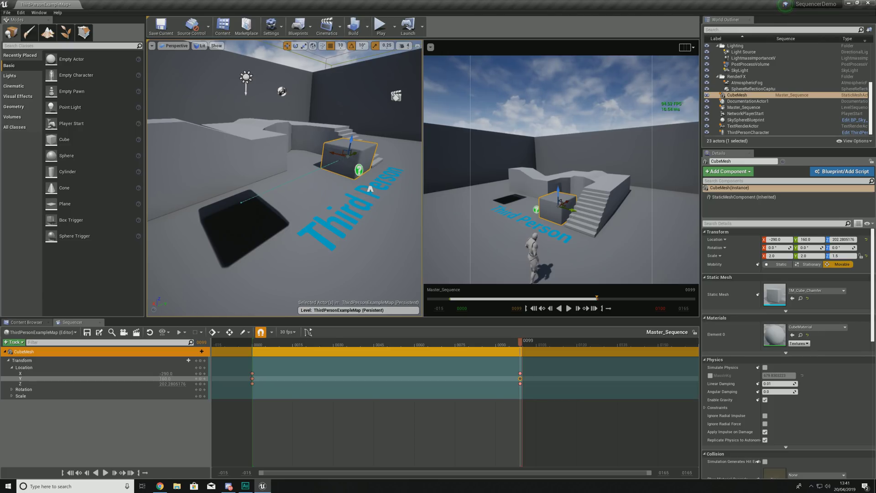
{"action": "right_click_drag", "start_coordinate": [199, 213], "coordinate": [362, 294]}
{"action": "key", "text": "s"}
{"action": "left_click_drag", "start_coordinate": [521, 341], "coordinate": [255, 349]}
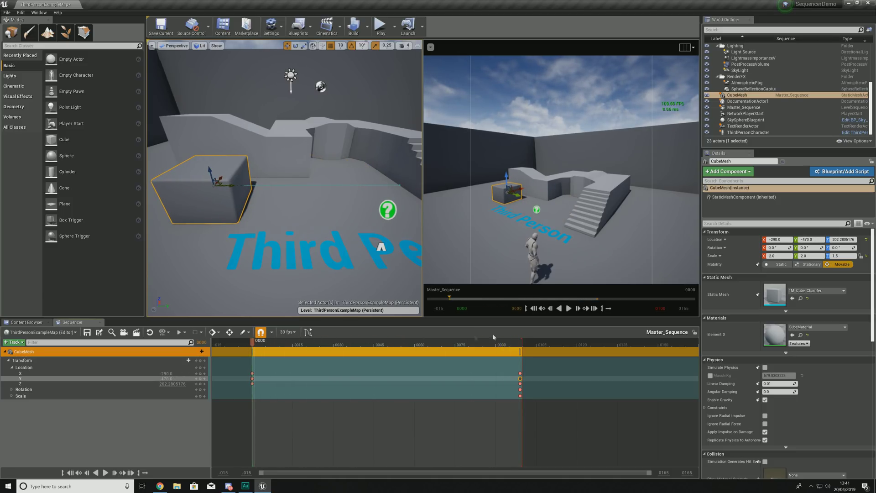
{"action": "left_click", "coordinate": [570, 311]}
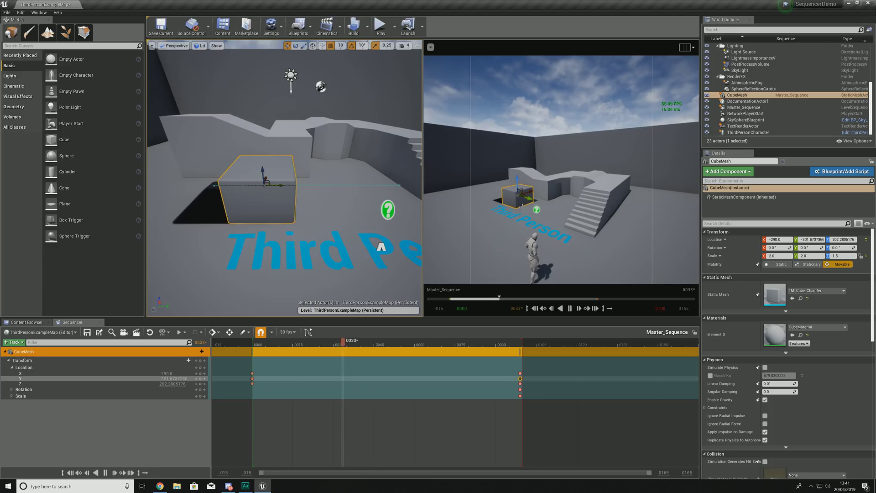